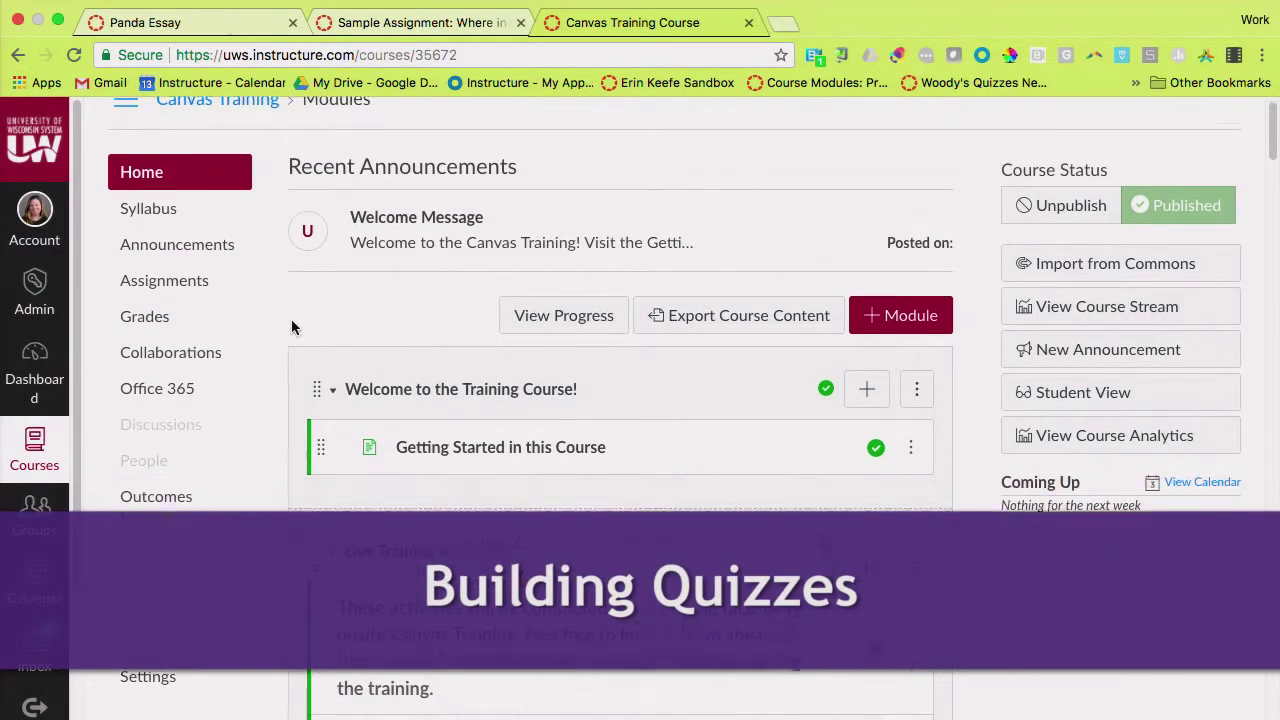
Switch to the Panda Essay course and view its Quizzes page, which has no quizzes yet.
scroll(291, 319, "down", 1)
scroll(291, 319, "down", 2)
scroll(291, 319, "down", 3)
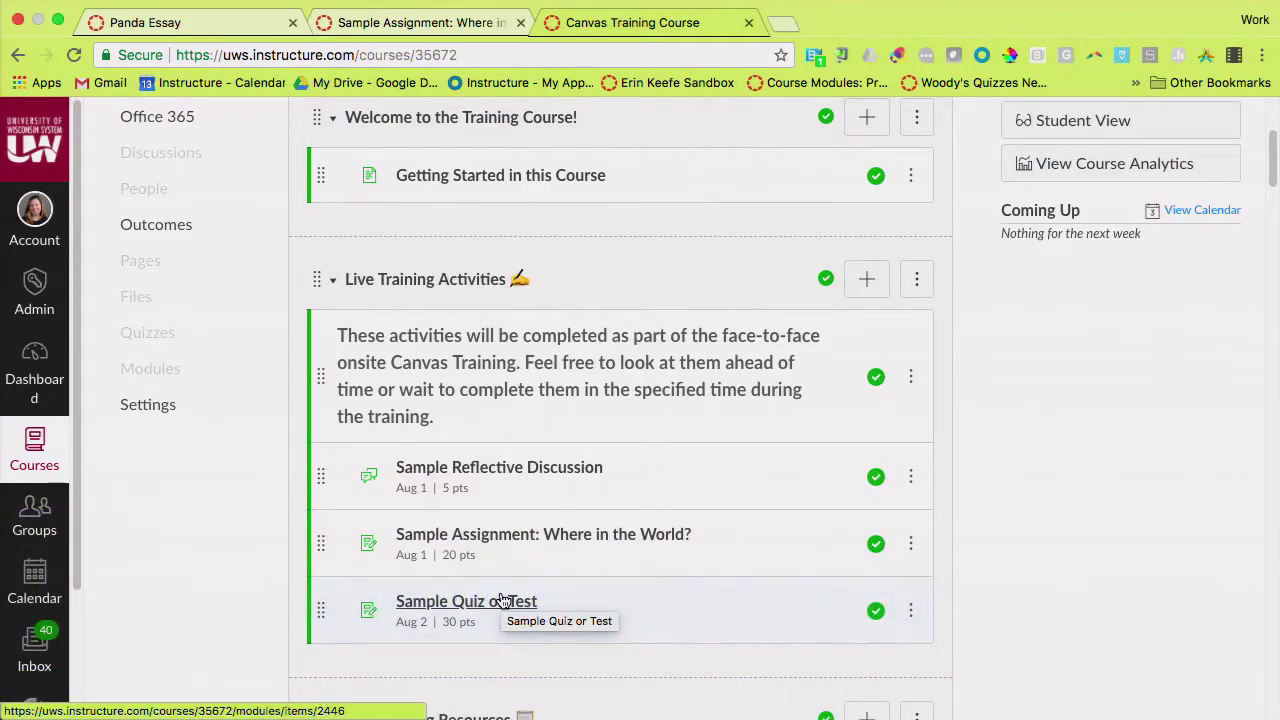
scroll(503, 600, "up", 3)
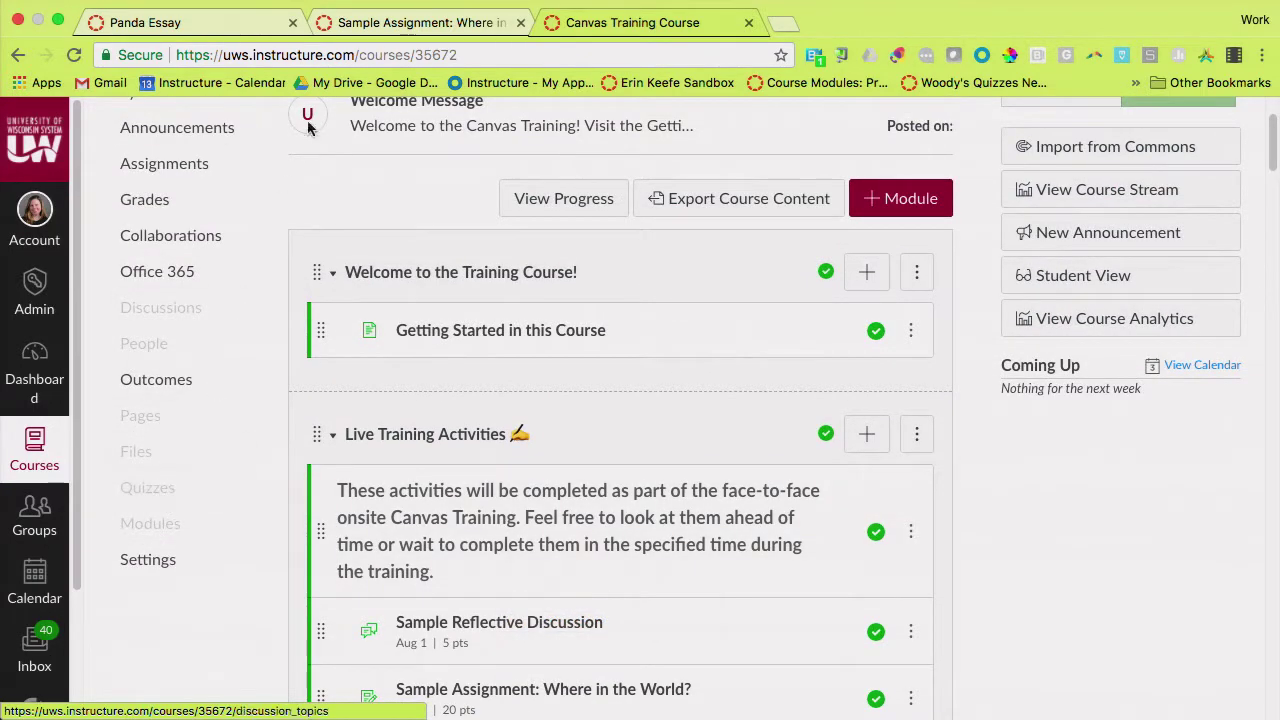
left_click(250, 22)
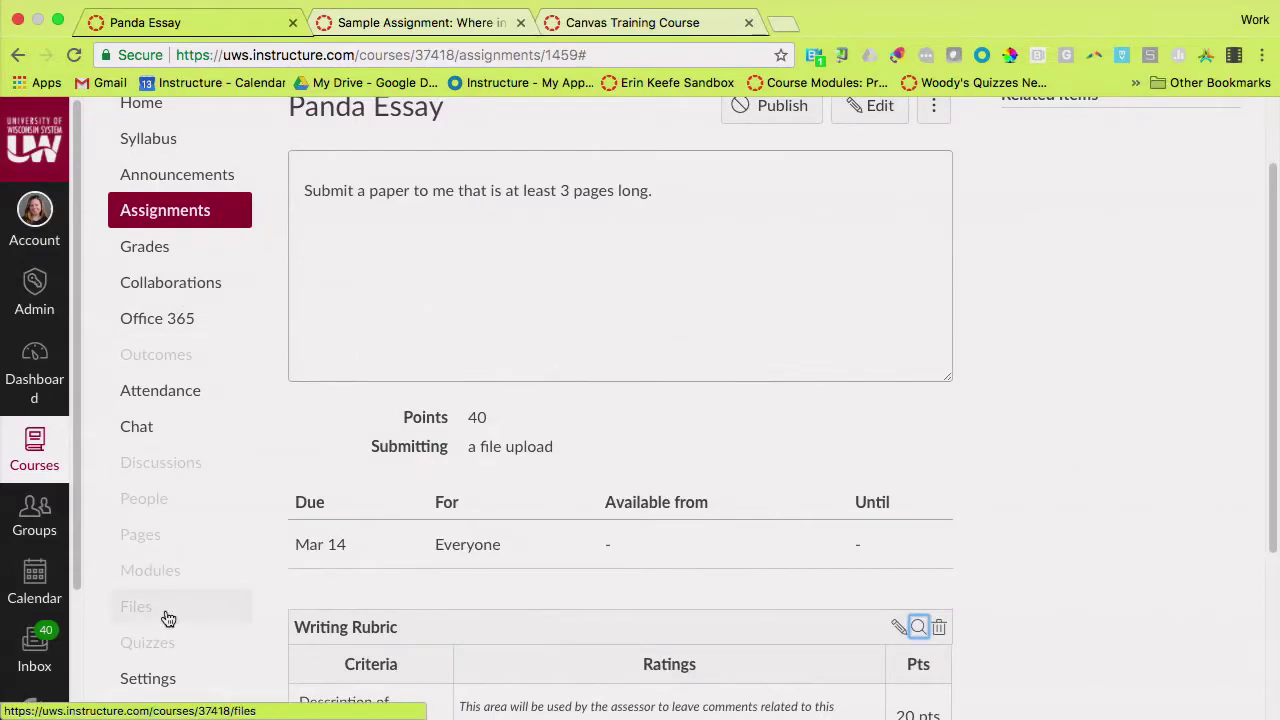
left_click(149, 645)
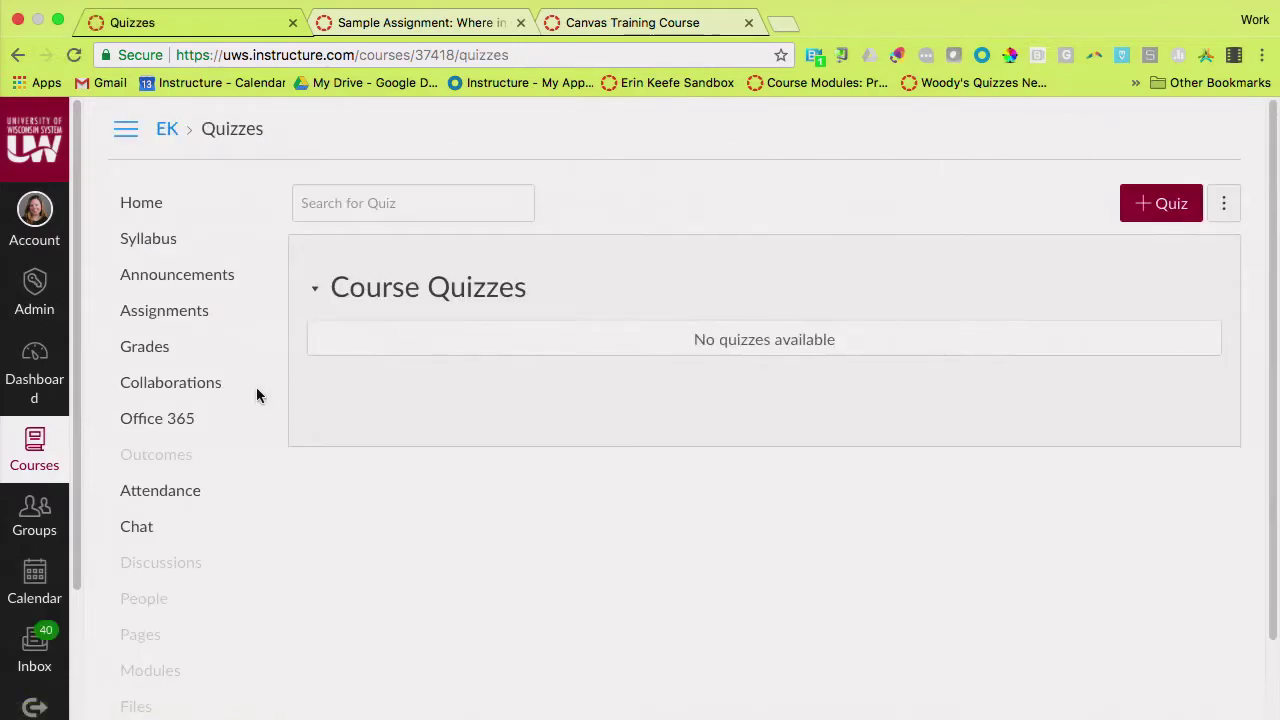
scroll(256, 395, "down", 2)
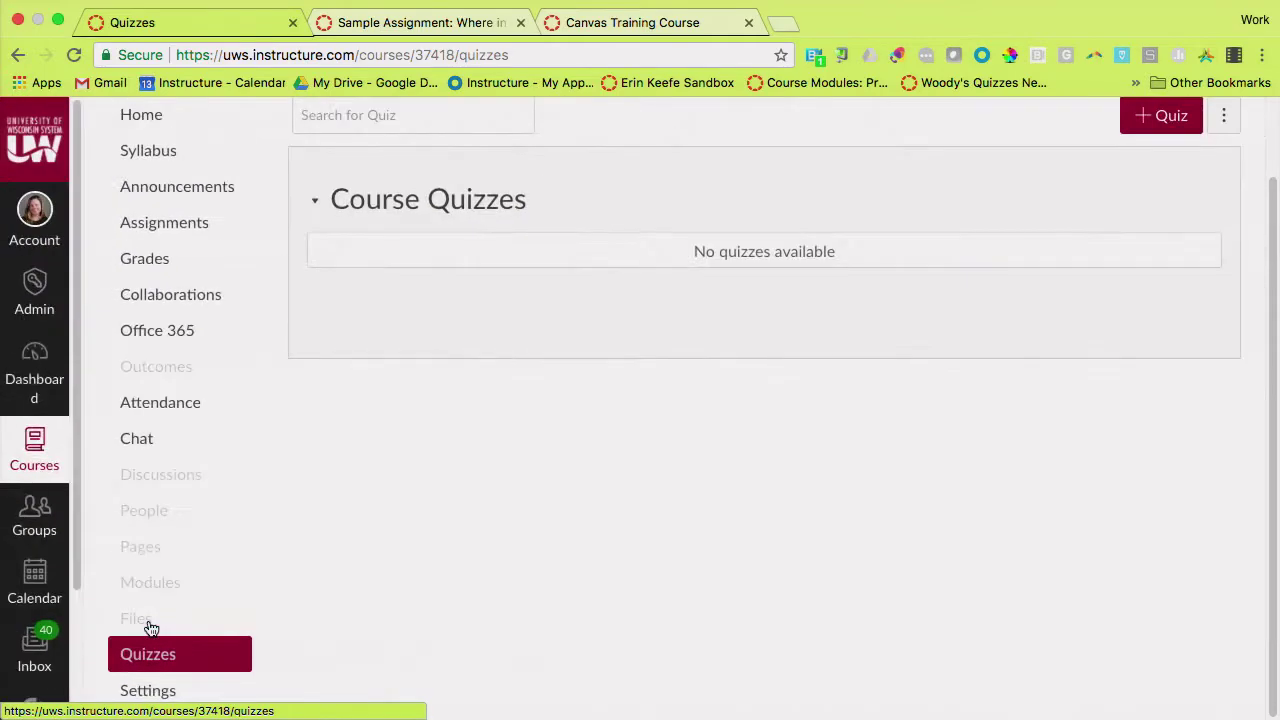
scroll(150, 625, "up", 2)
Return to the course home in Student View and open the Sample Quiz or Test from Live Training Activities.
left_click(165, 203)
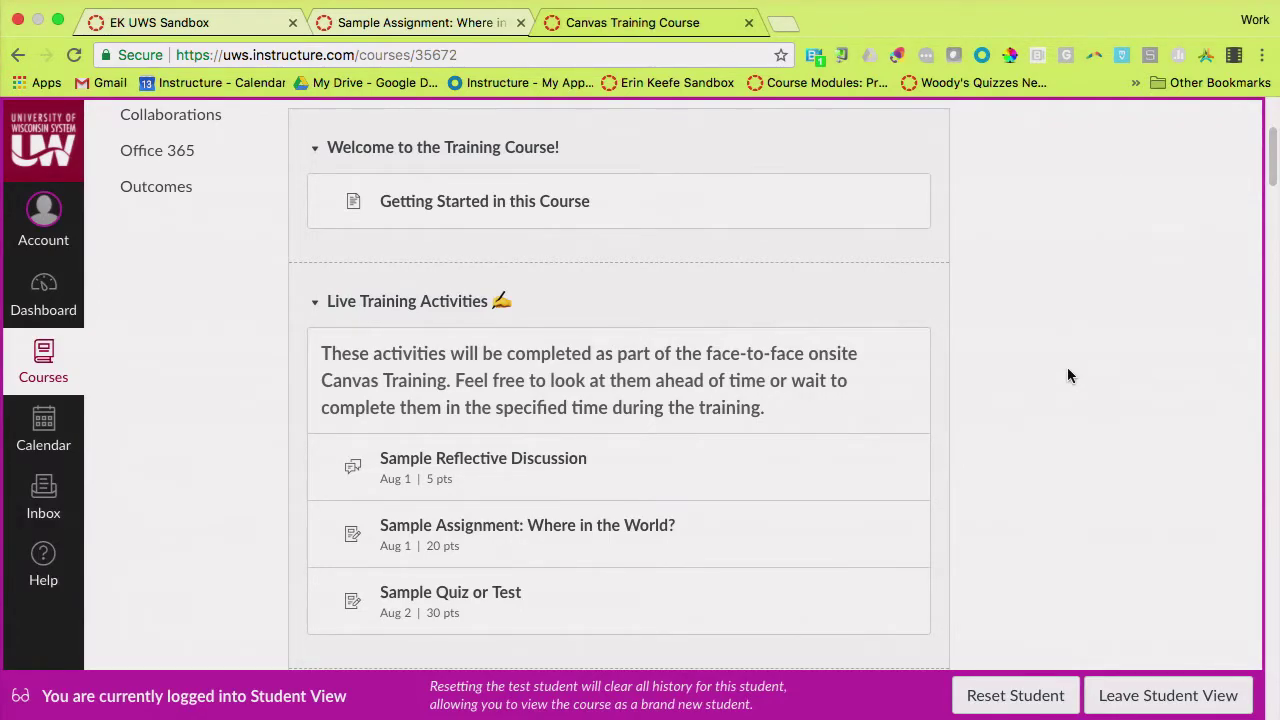
scroll(1067, 375, "down", 3)
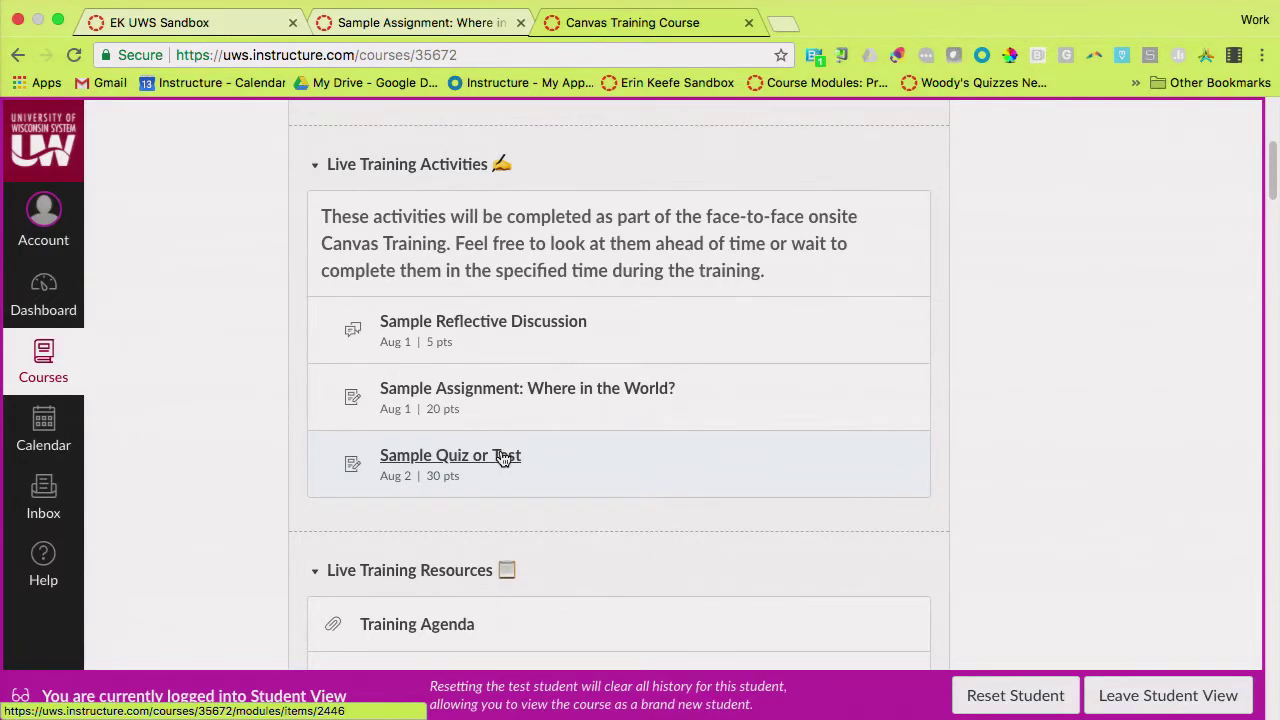
left_click(486, 458)
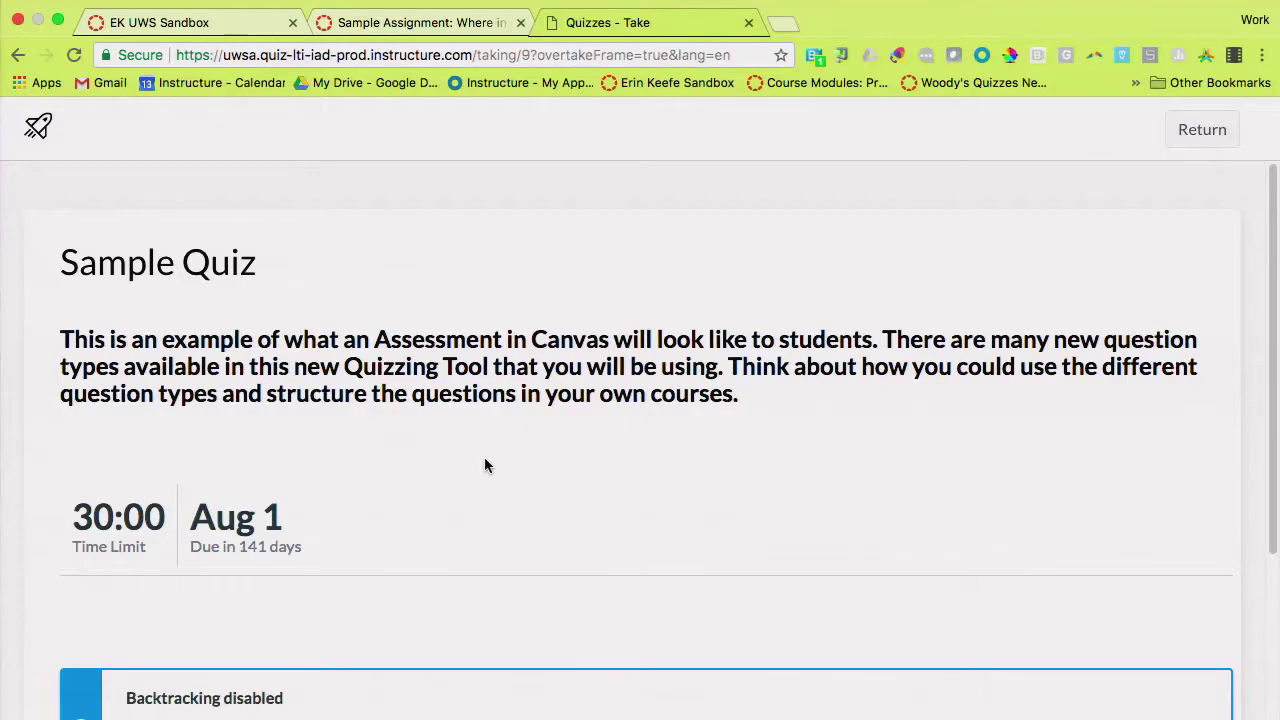
Review the quiz intro (30:00 limit, Aug 1 due, no backtracking) and start the attempt.
scroll(484, 465, "down", 2)
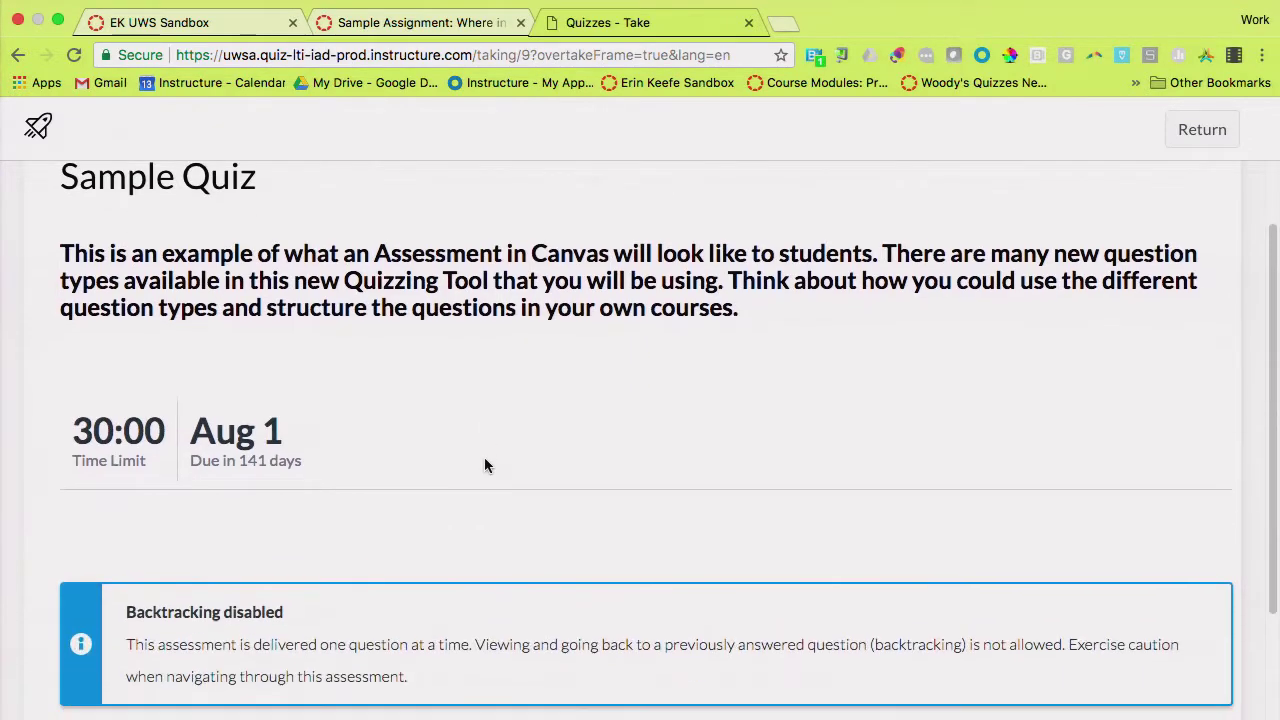
scroll(484, 465, "down", 1)
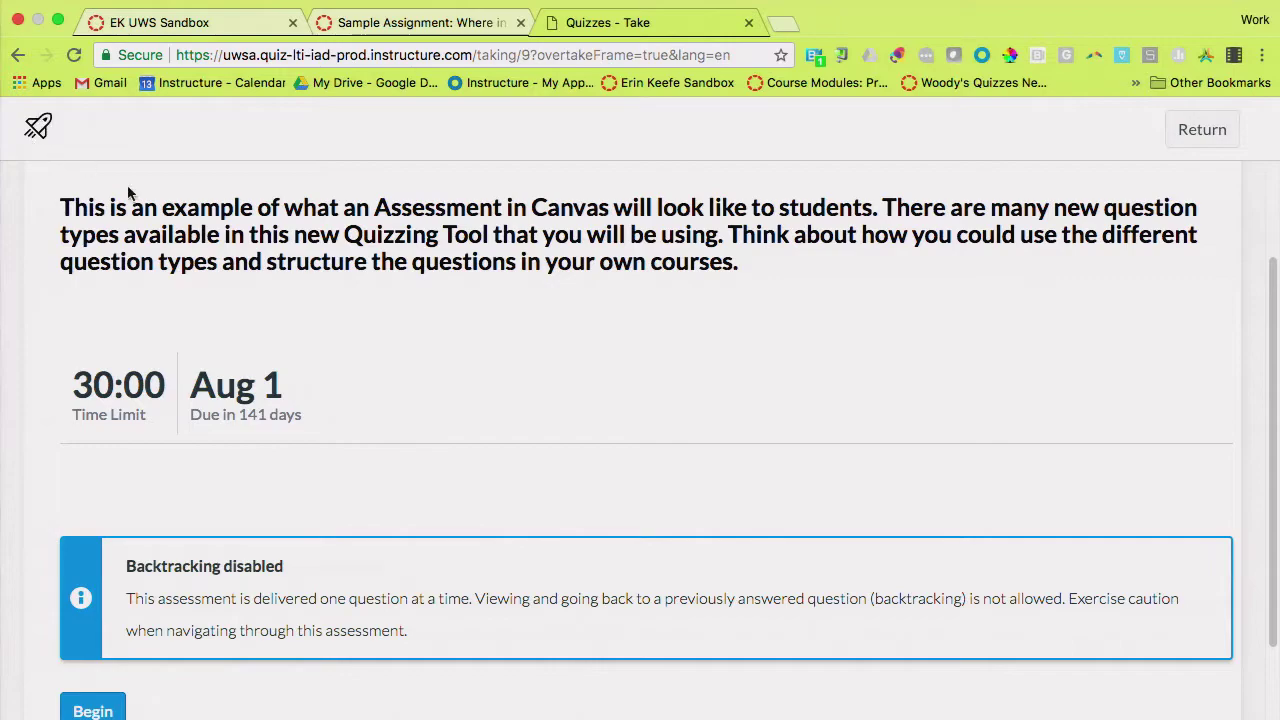
scroll(248, 293, "down", 1)
scroll(246, 285, "down", 3)
scroll(386, 331, "up", 2)
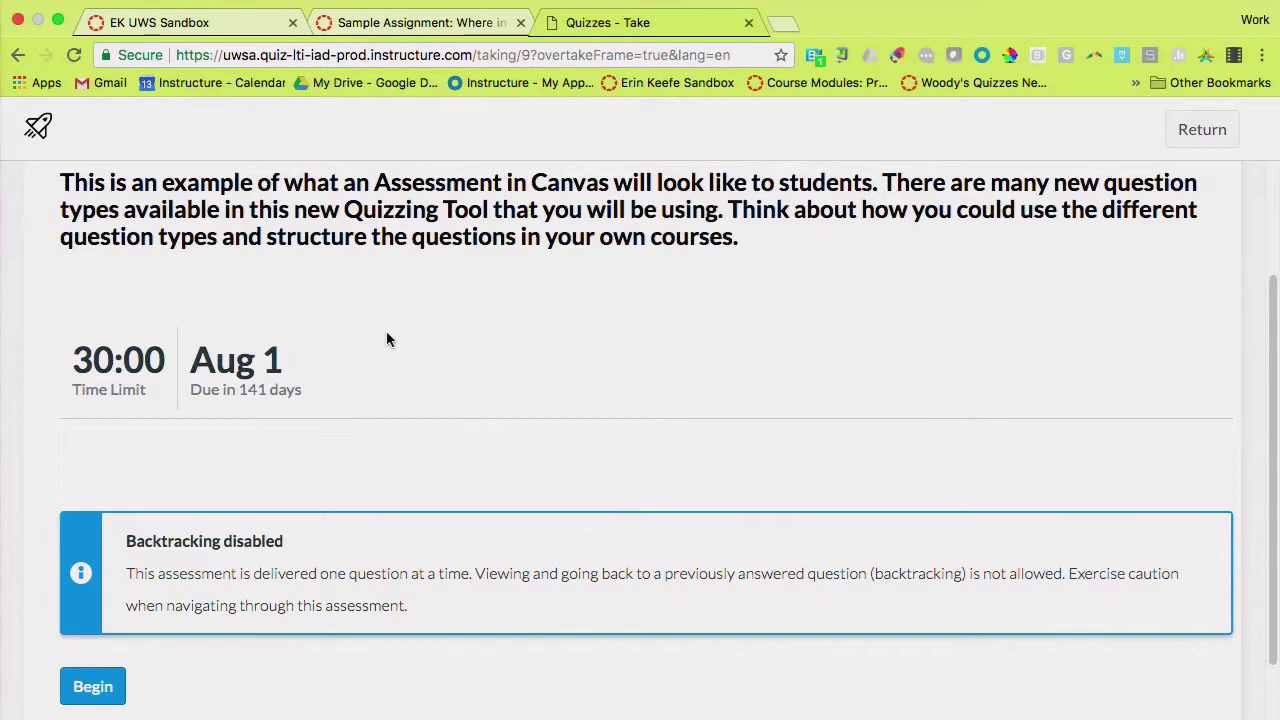
scroll(388, 340, "down", 2)
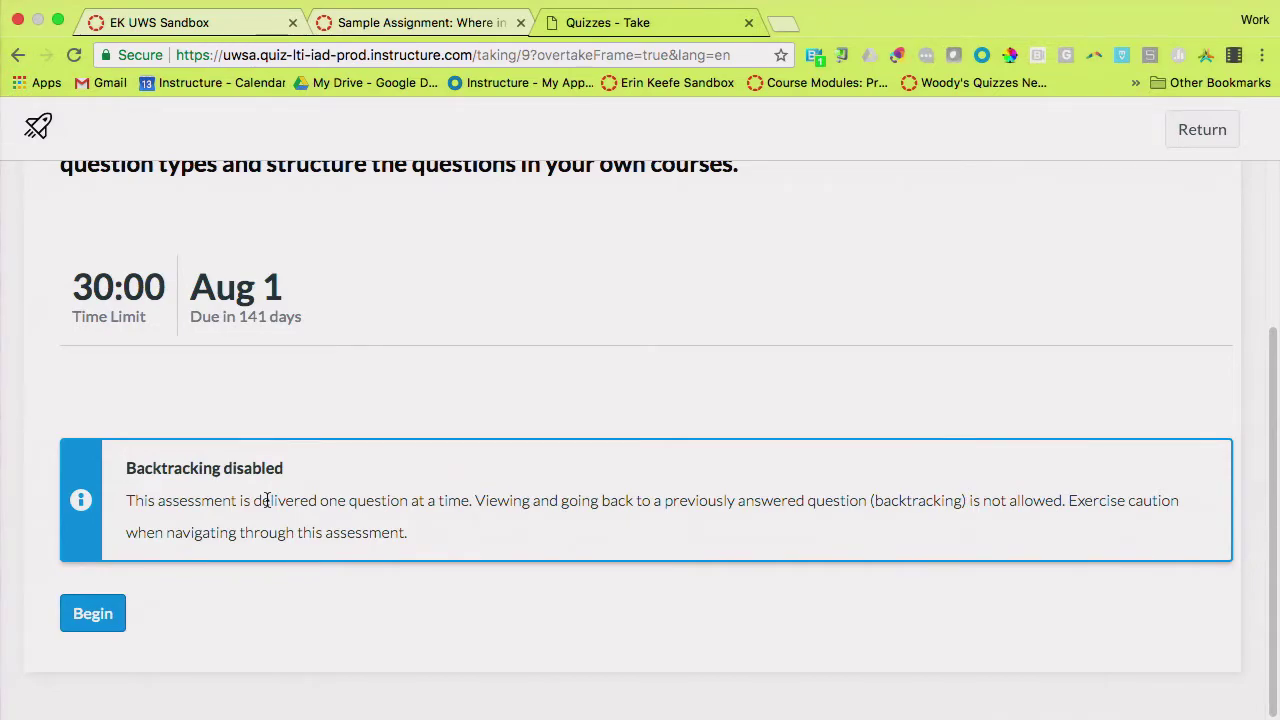
left_click(118, 614)
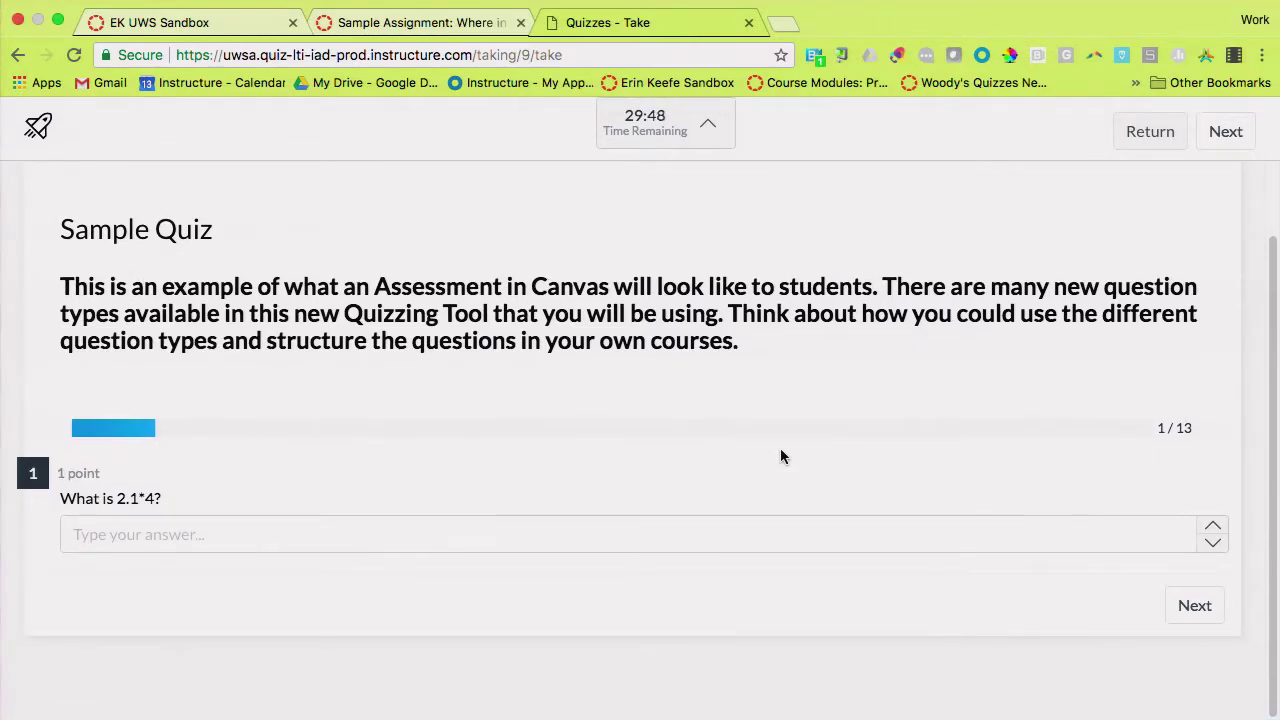
Answer question 1 (2.1*4) with 8.4, correcting an initial 8.1, and advance to question 2.
left_click(693, 526)
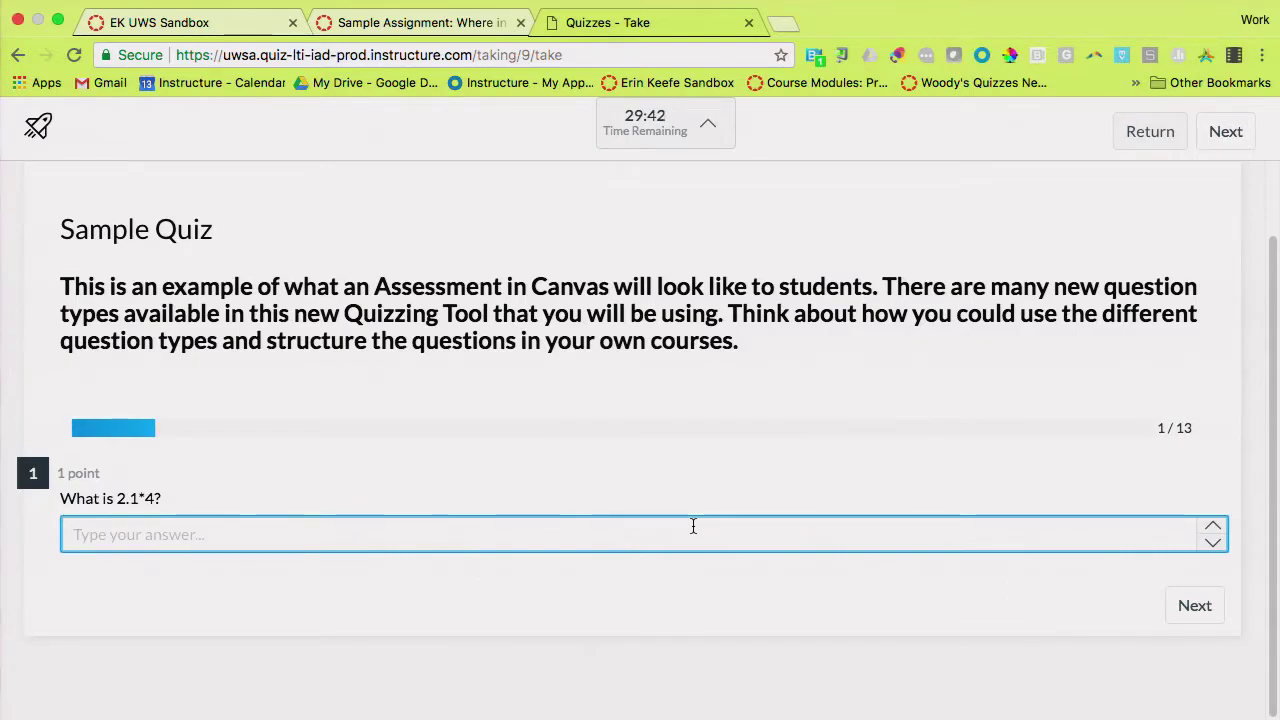
type("8.1")
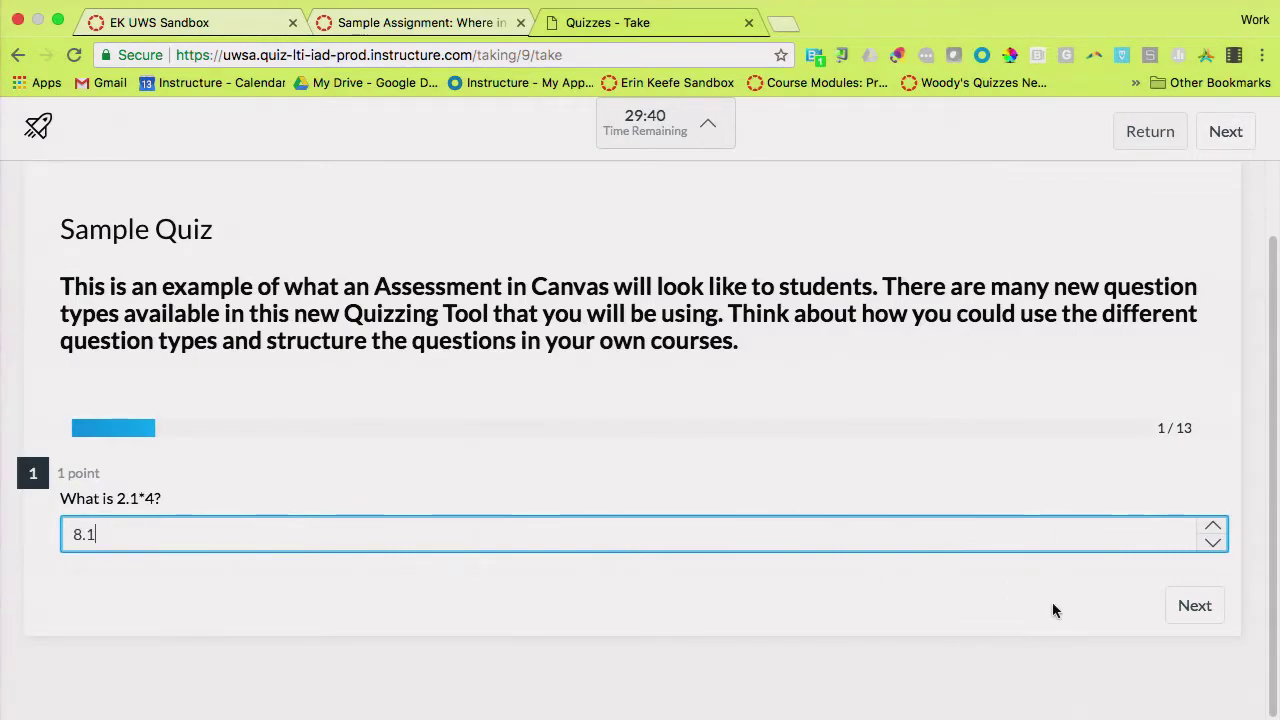
double_click(564, 538)
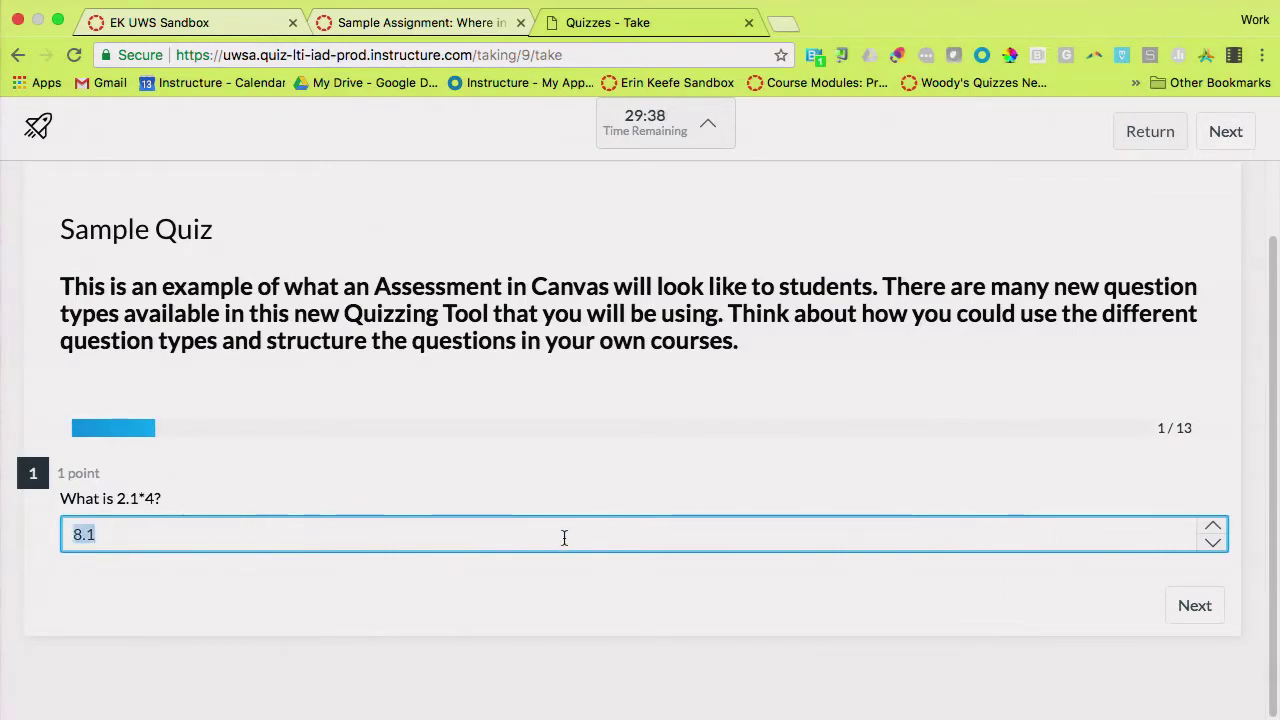
type("8.4")
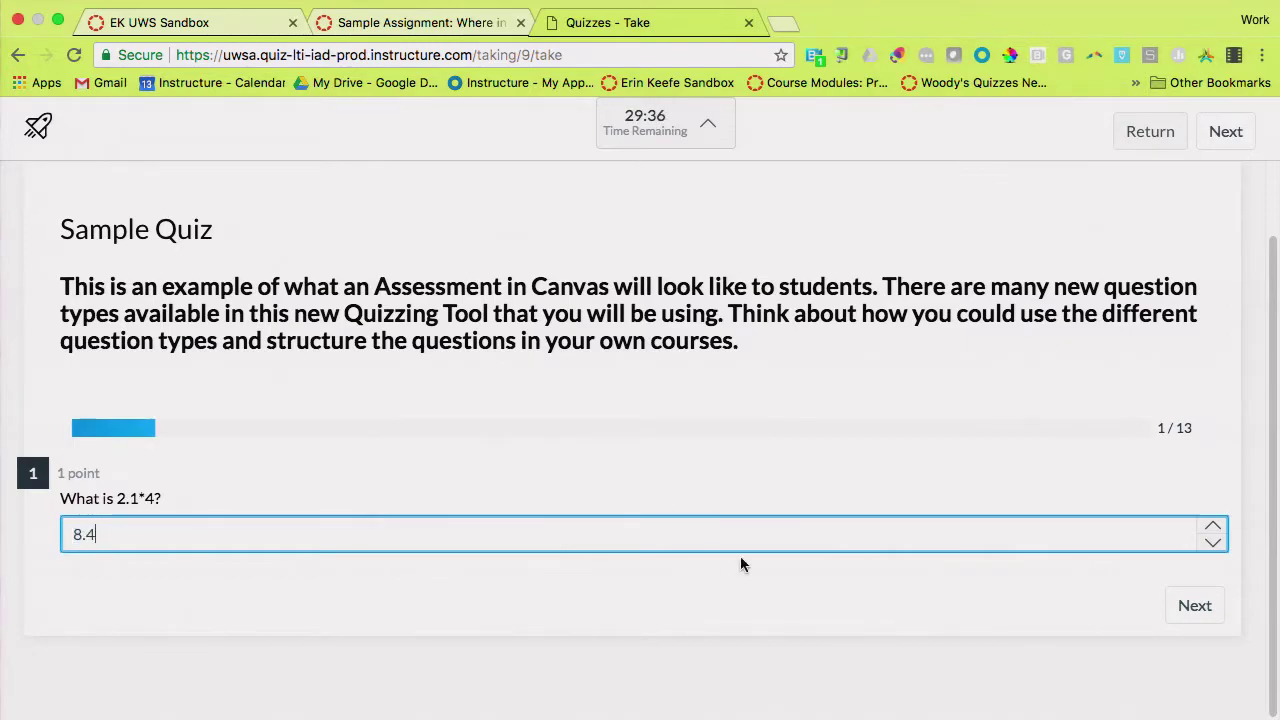
left_click(1212, 547)
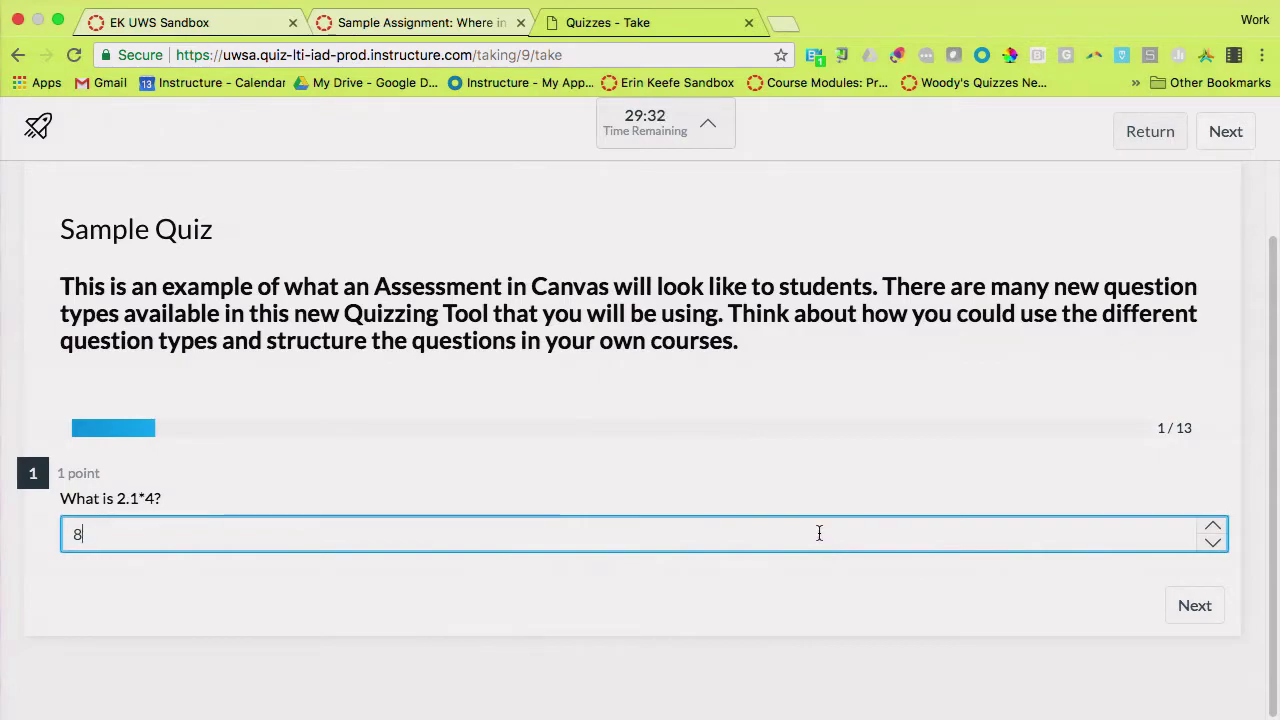
type(".4")
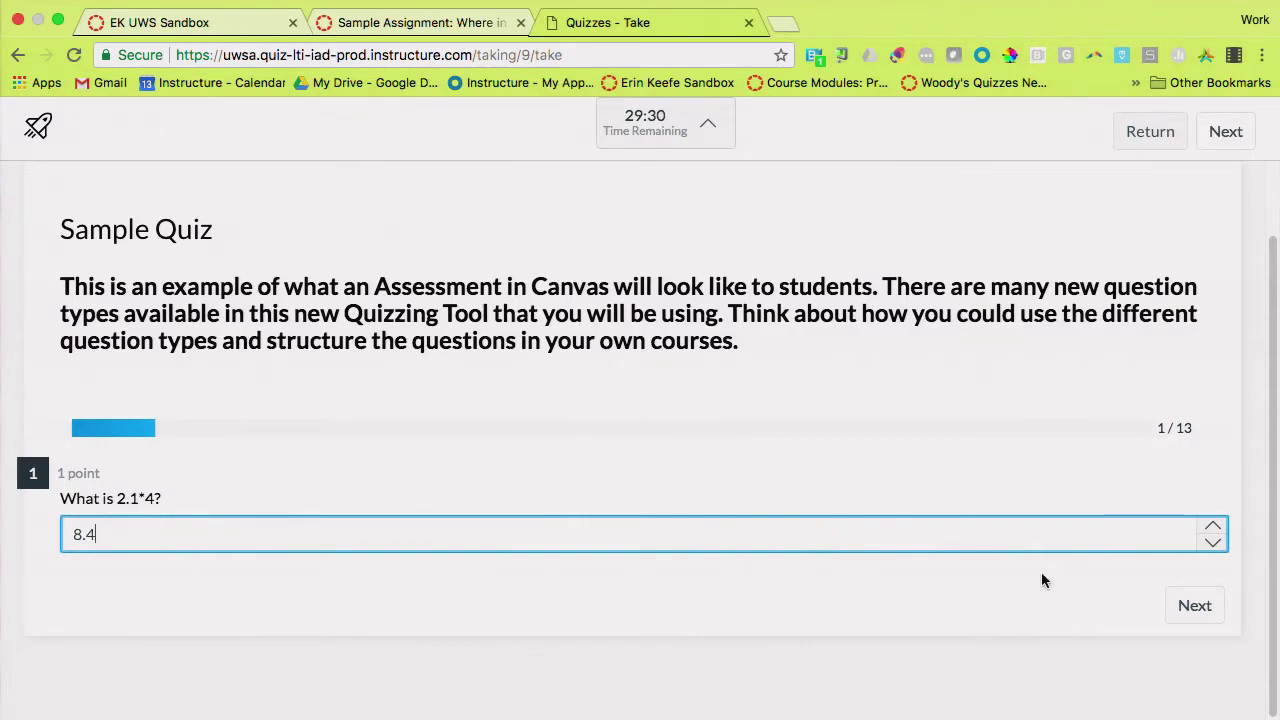
left_click(1195, 602)
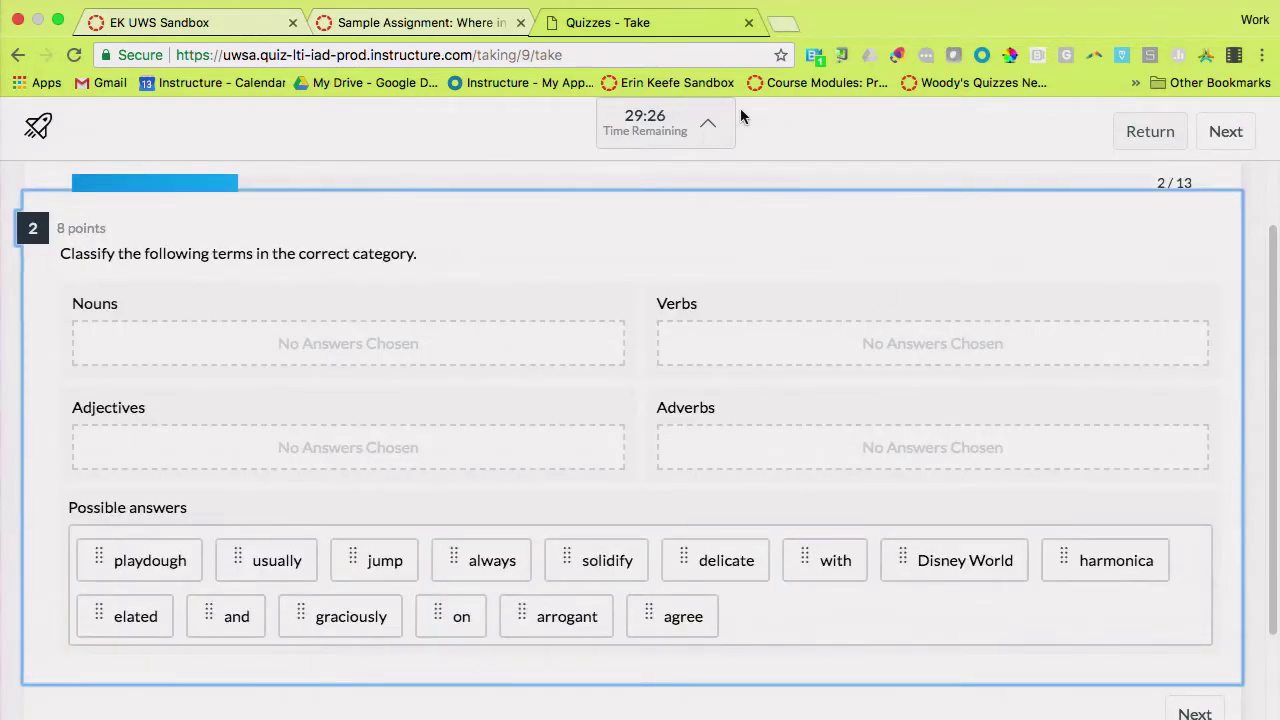
Hide the time remaining countdown on question 2.
scroll(646, 145, "up", 3)
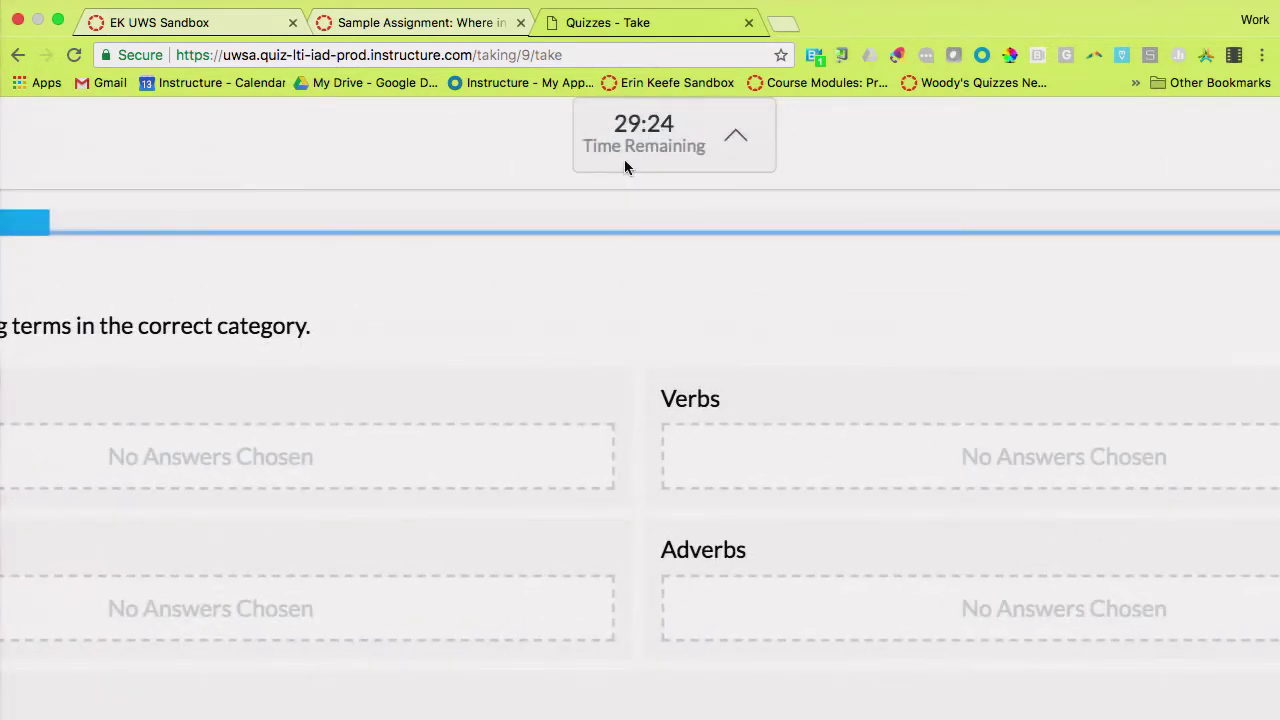
scroll(624, 167, "down", 3)
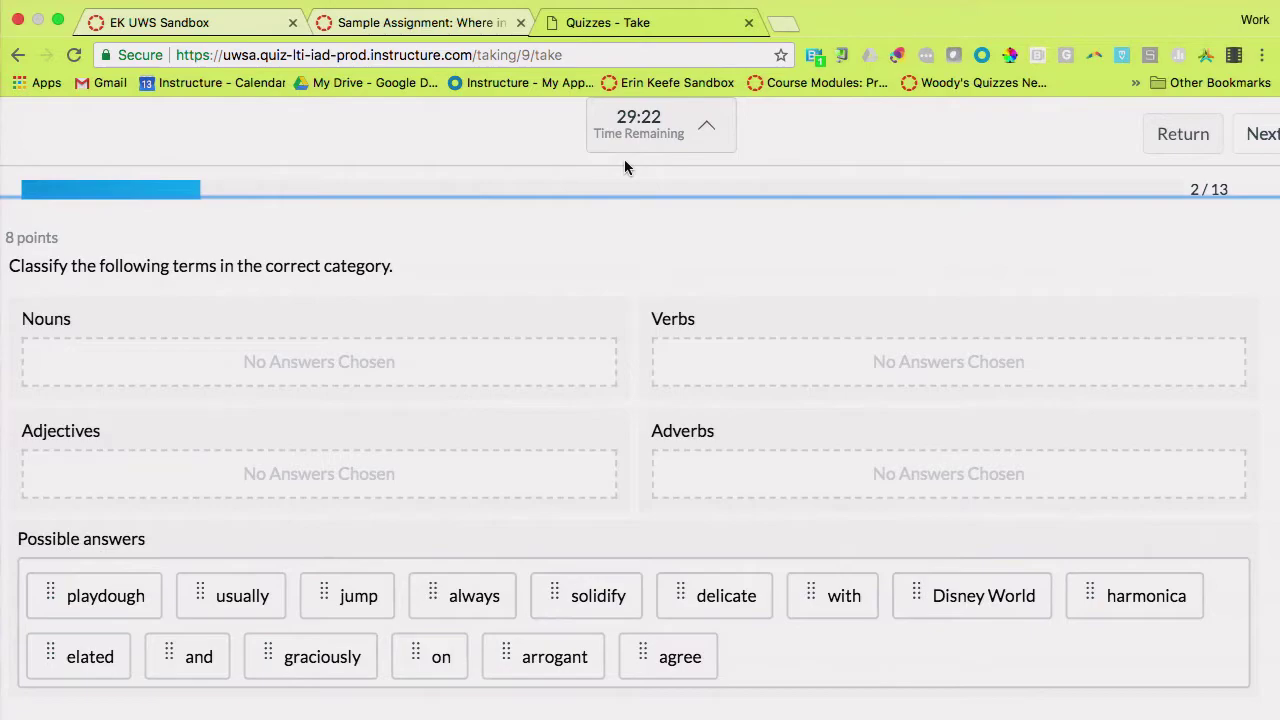
left_click(704, 128)
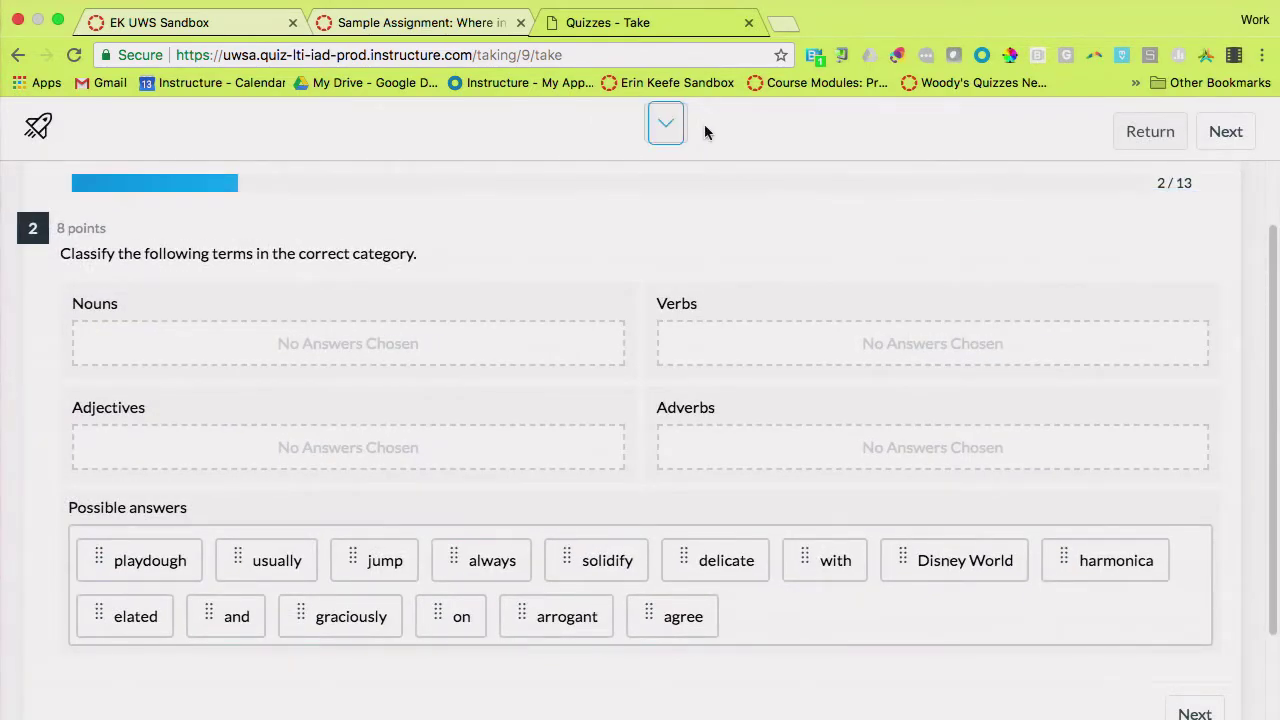
scroll(716, 178, "down", 1)
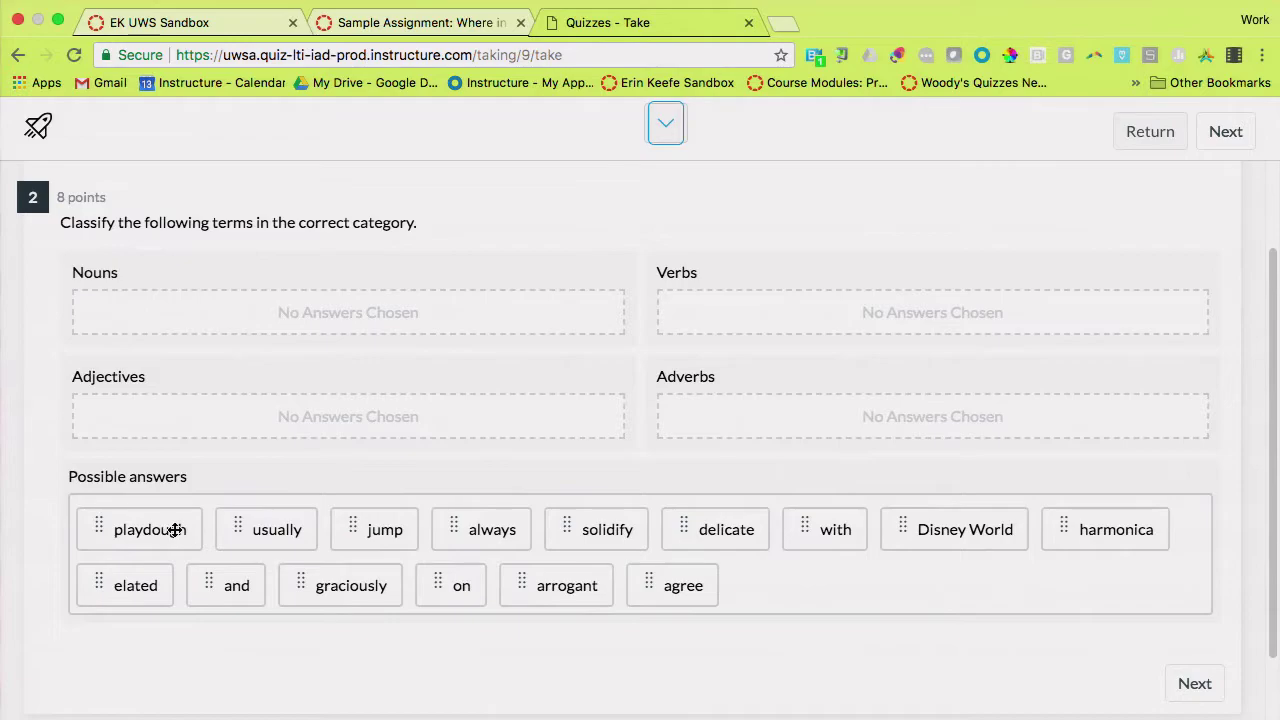
Sort playdough and Disney World into Nouns, jump into Verbs, delicate into Adjectives, then advance.
left_click_drag(175, 530, 231, 312)
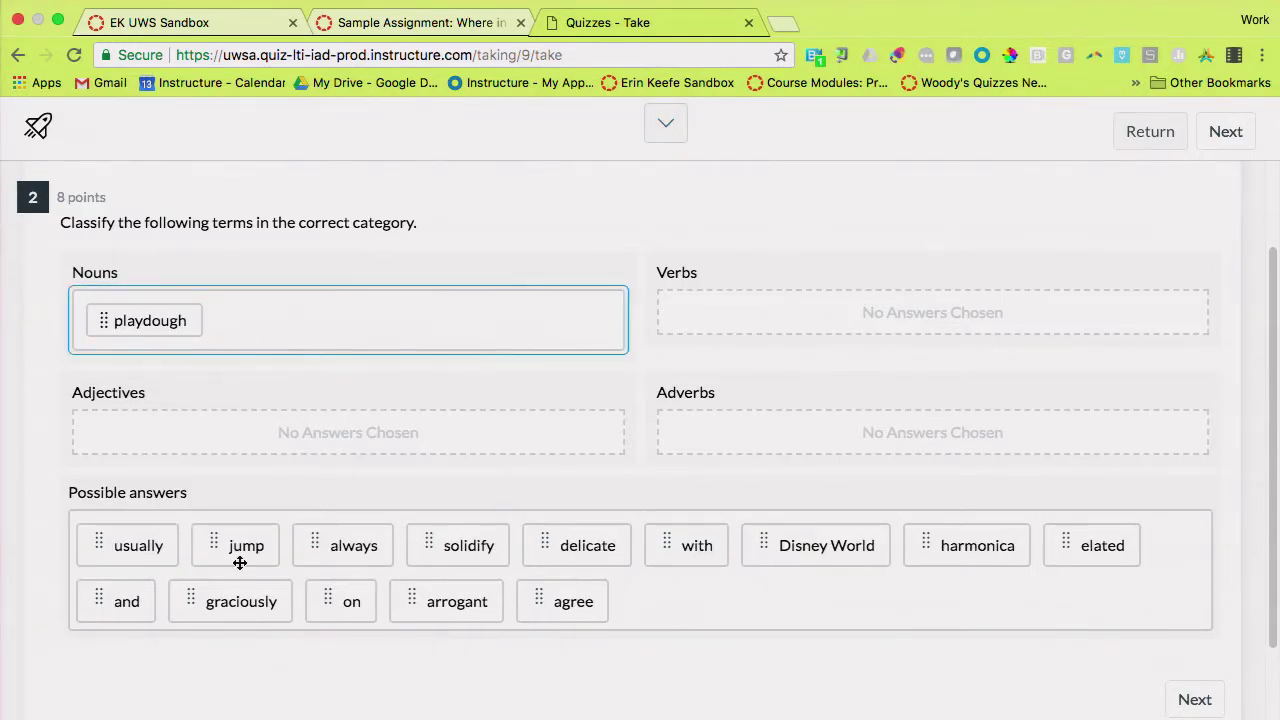
left_click_drag(239, 557, 680, 334)
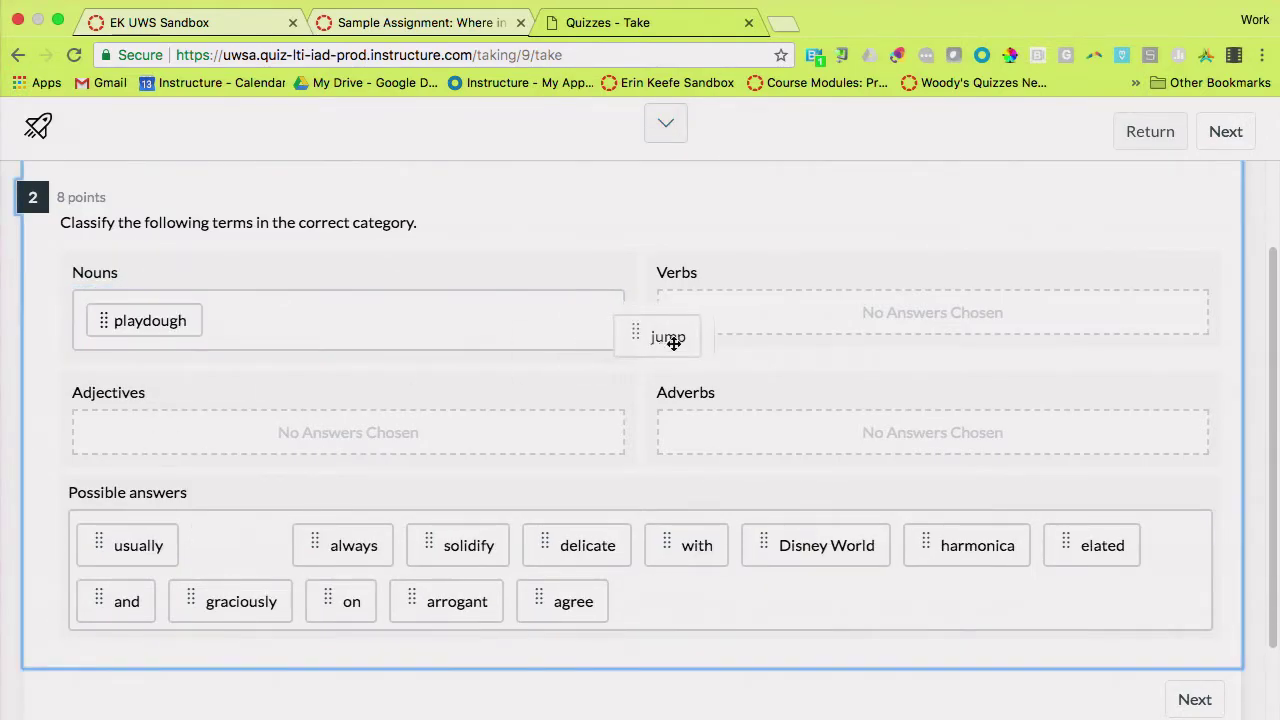
left_click_drag(506, 545, 538, 436)
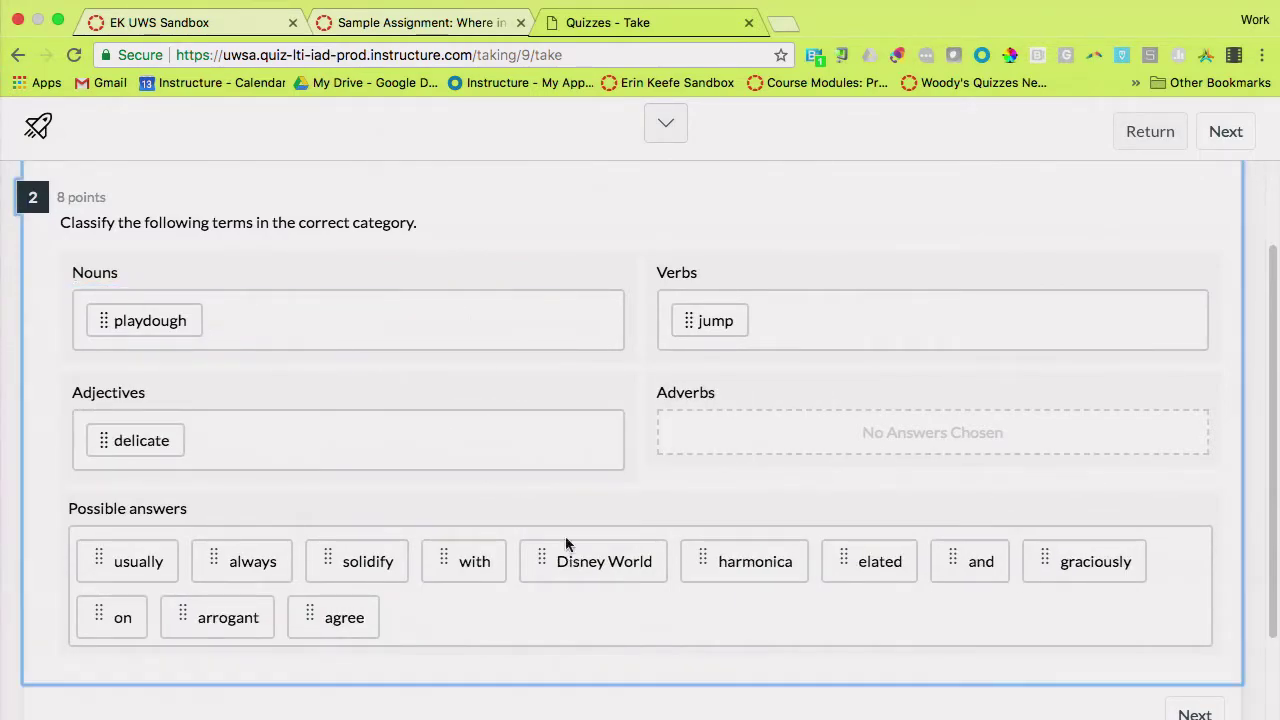
left_click_drag(566, 543, 515, 318)
scroll(724, 323, "down", 2)
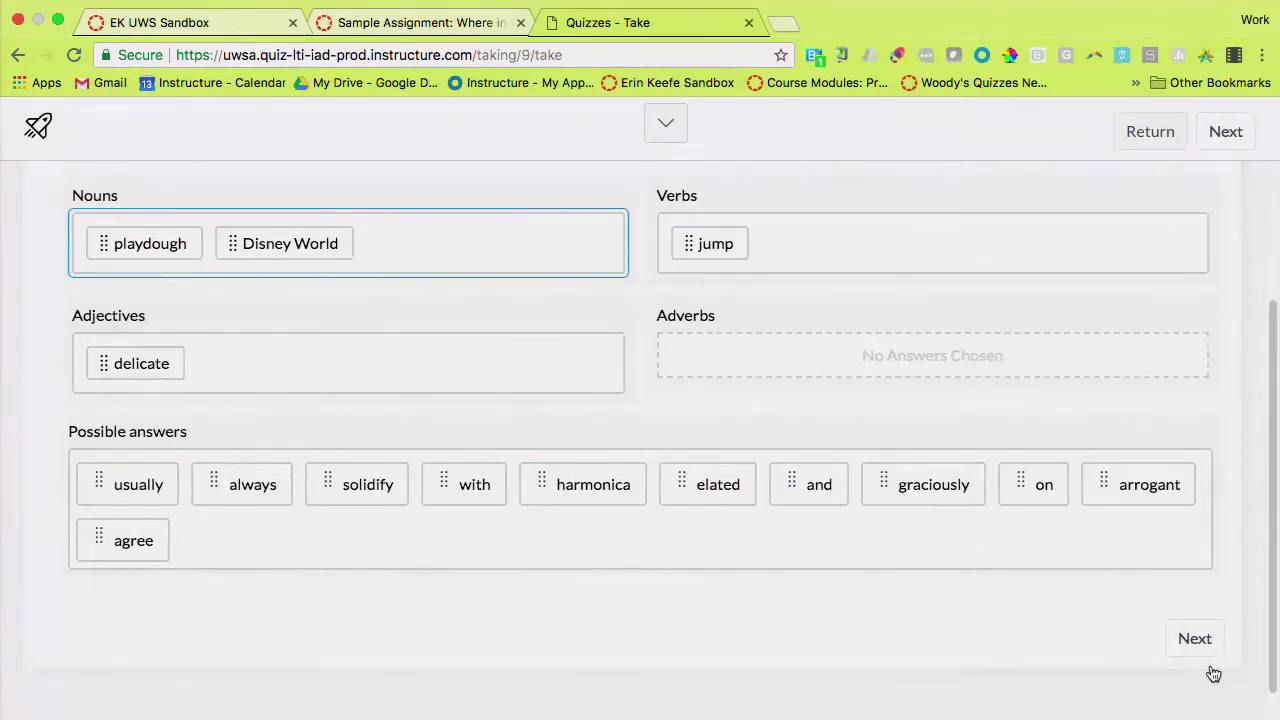
left_click(1196, 640)
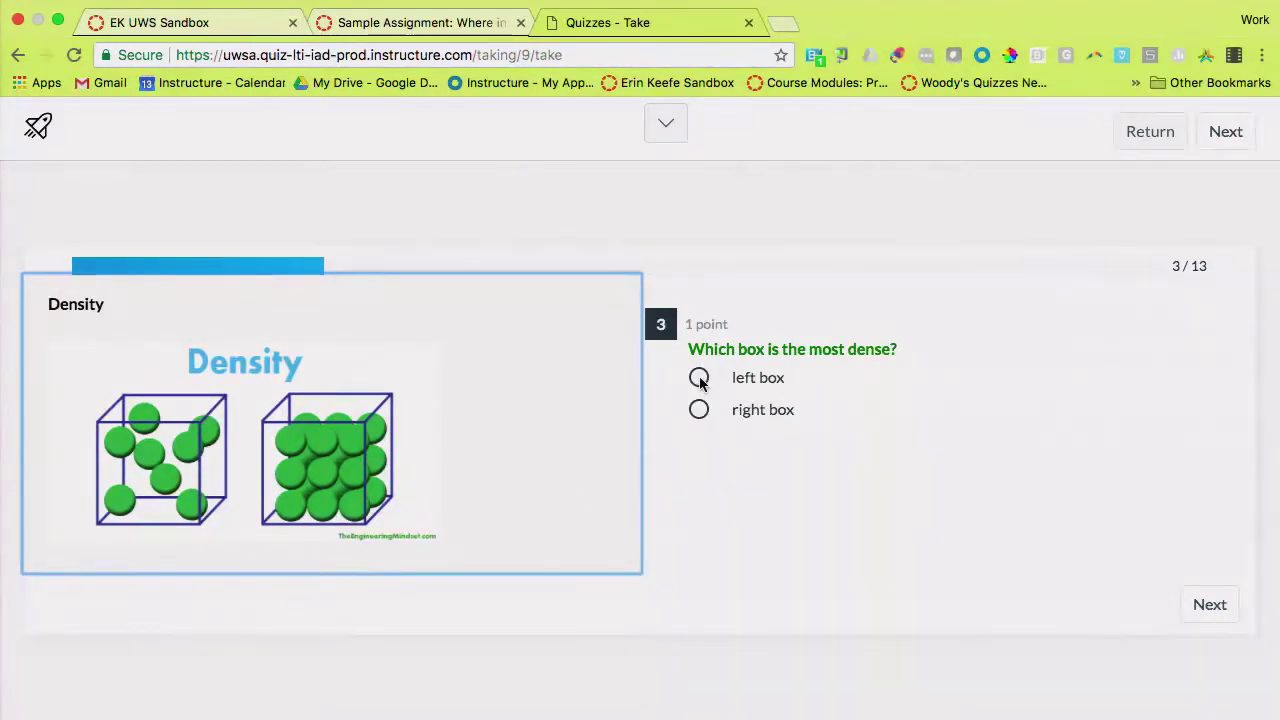
Answer density questions 3 and 4, choosing the right box for highest pressure, and advance to question 5.
left_click(698, 410)
left_click(1238, 613)
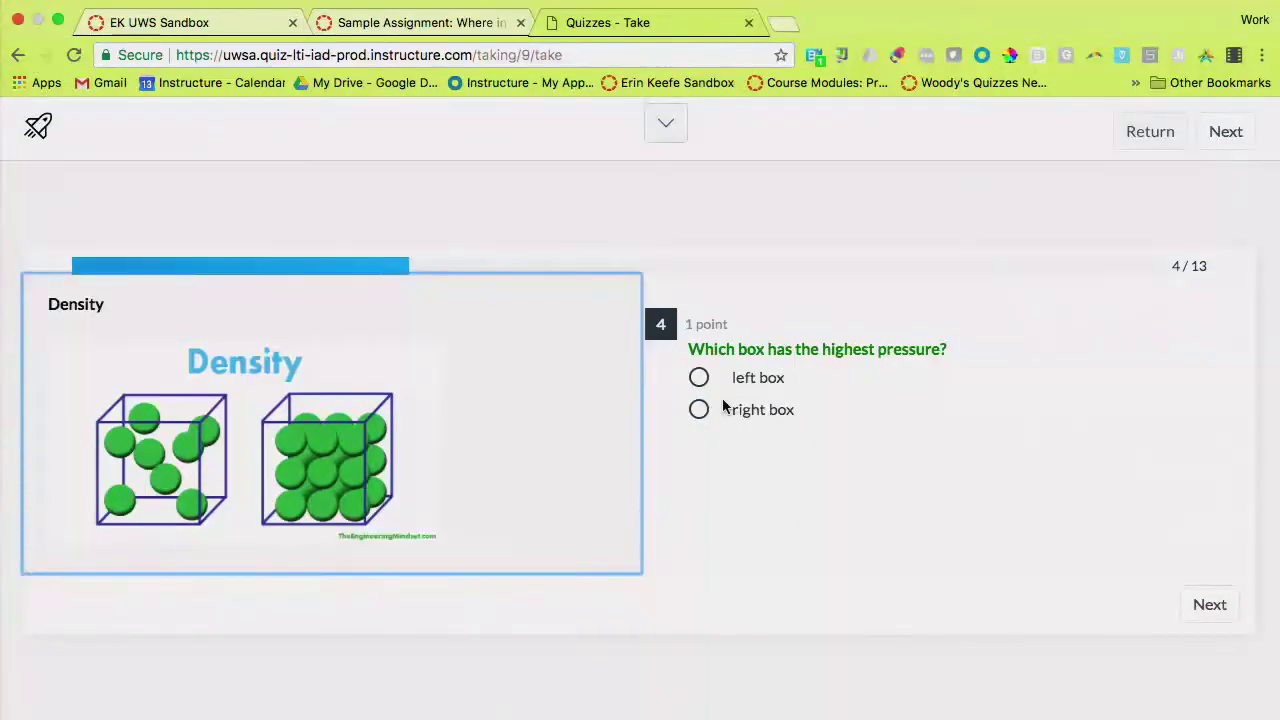
left_click(697, 409)
key("Up")
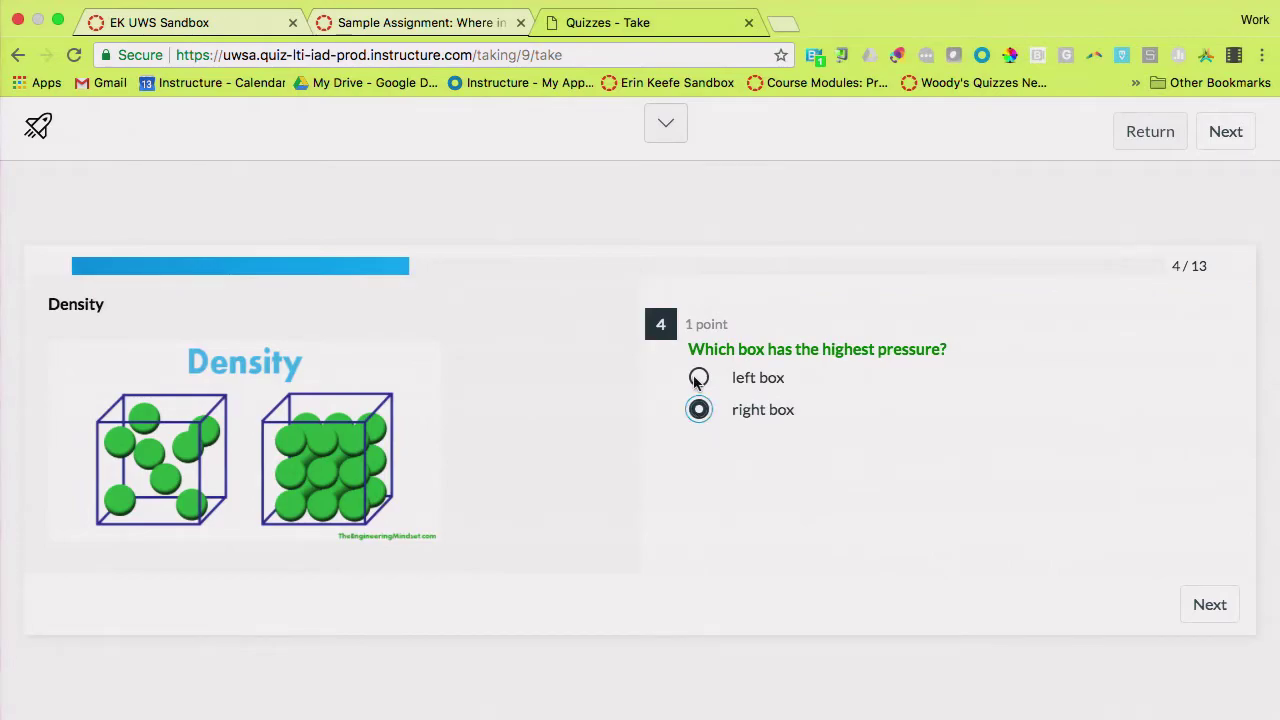
left_click(1209, 604)
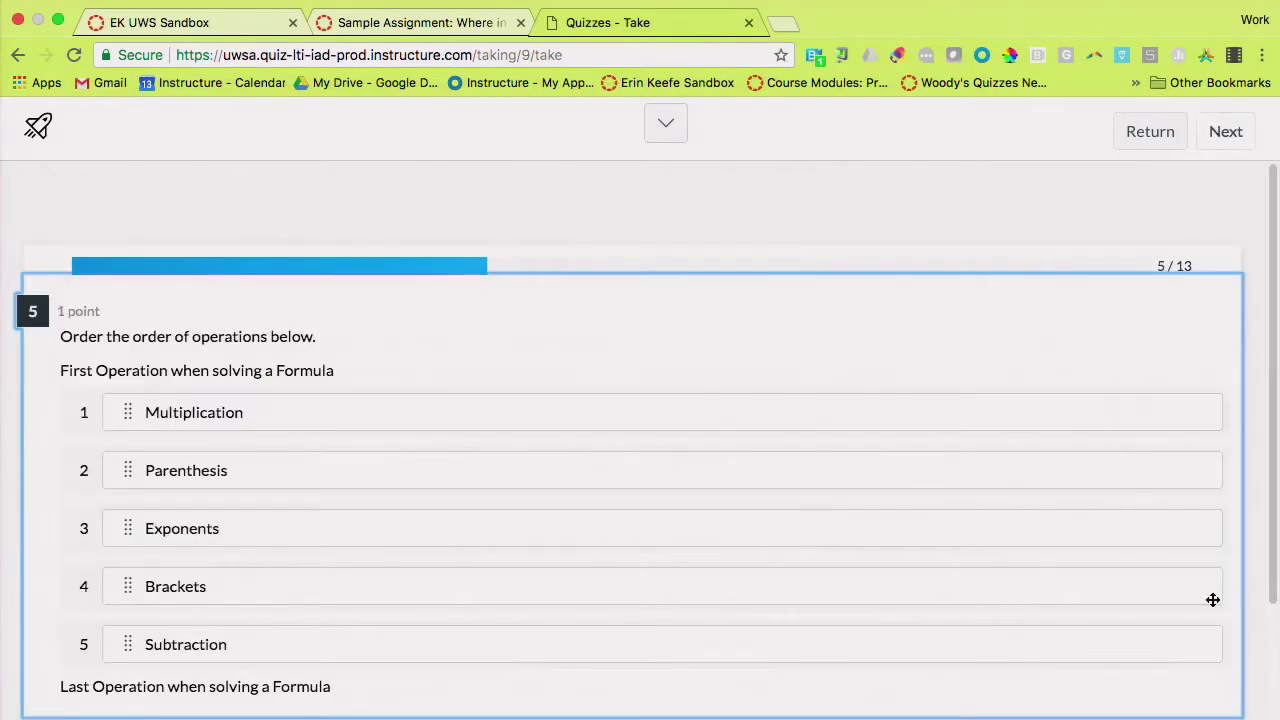
Order the operations Brackets, Parenthesis, Exponents, Multiplication, Subtraction and advance to question 6.
scroll(901, 495, "down", 1)
scroll(902, 496, "down", 2)
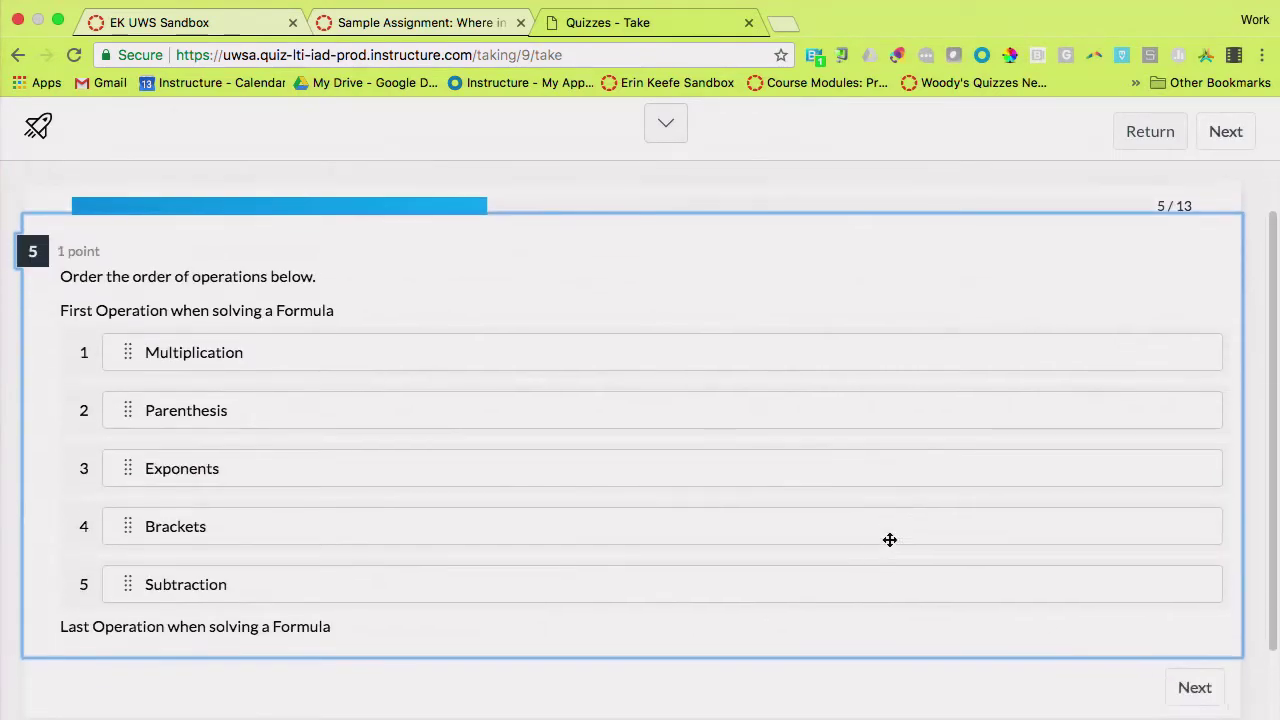
scroll(888, 538, "down", 3)
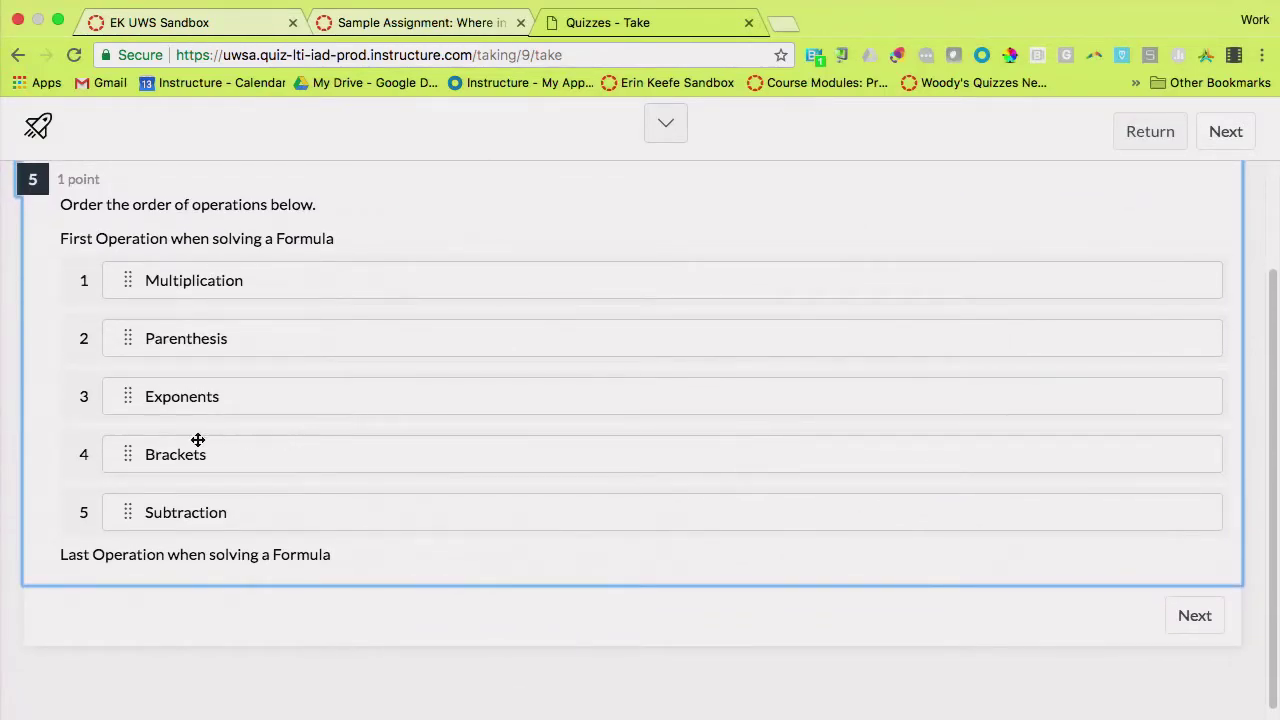
mouse_move(183, 450)
left_mouse_down()
mouse_move(180, 300)
mouse_move(195, 270)
left_mouse_up()
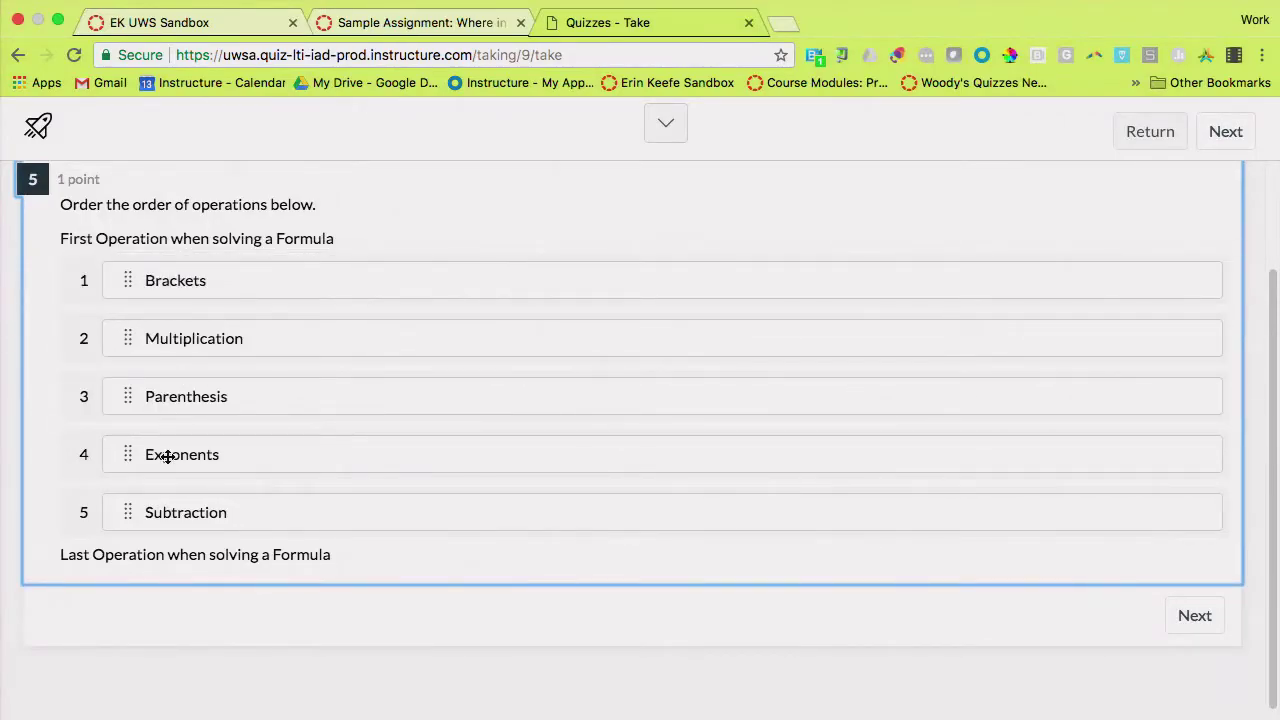
left_click_drag(180, 402, 180, 331)
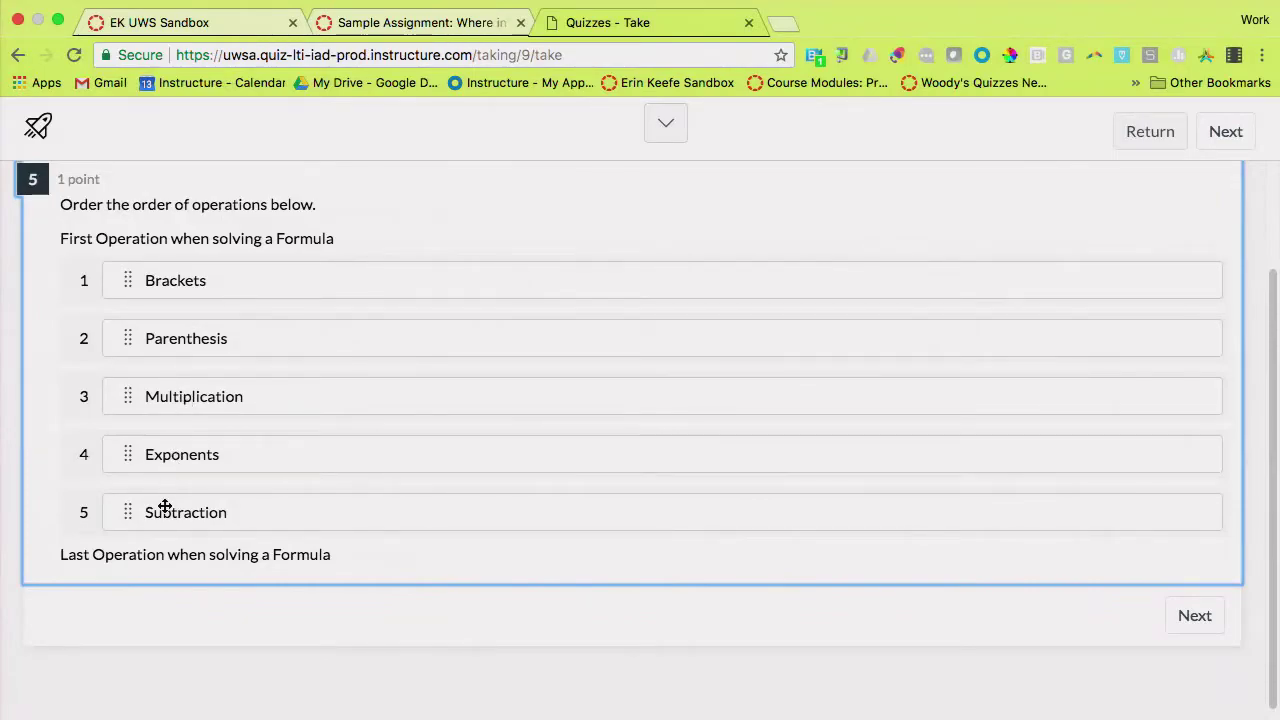
left_click_drag(176, 458, 183, 391)
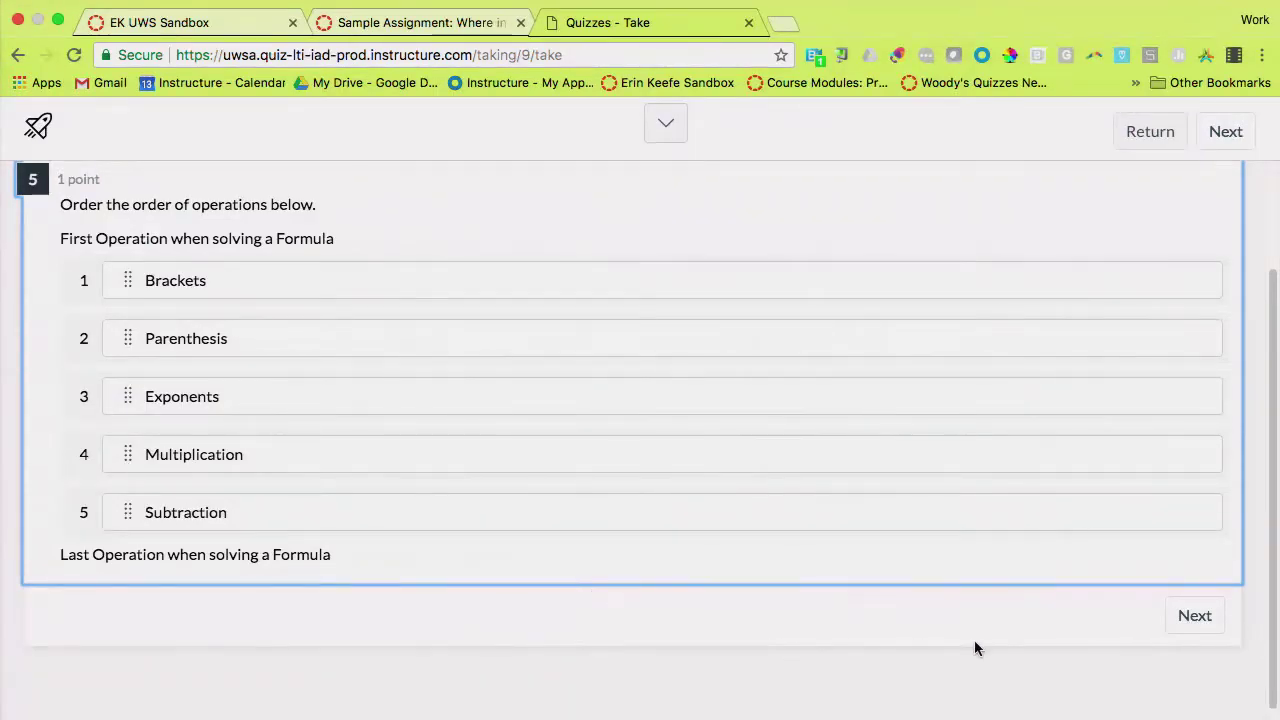
left_click(1201, 619)
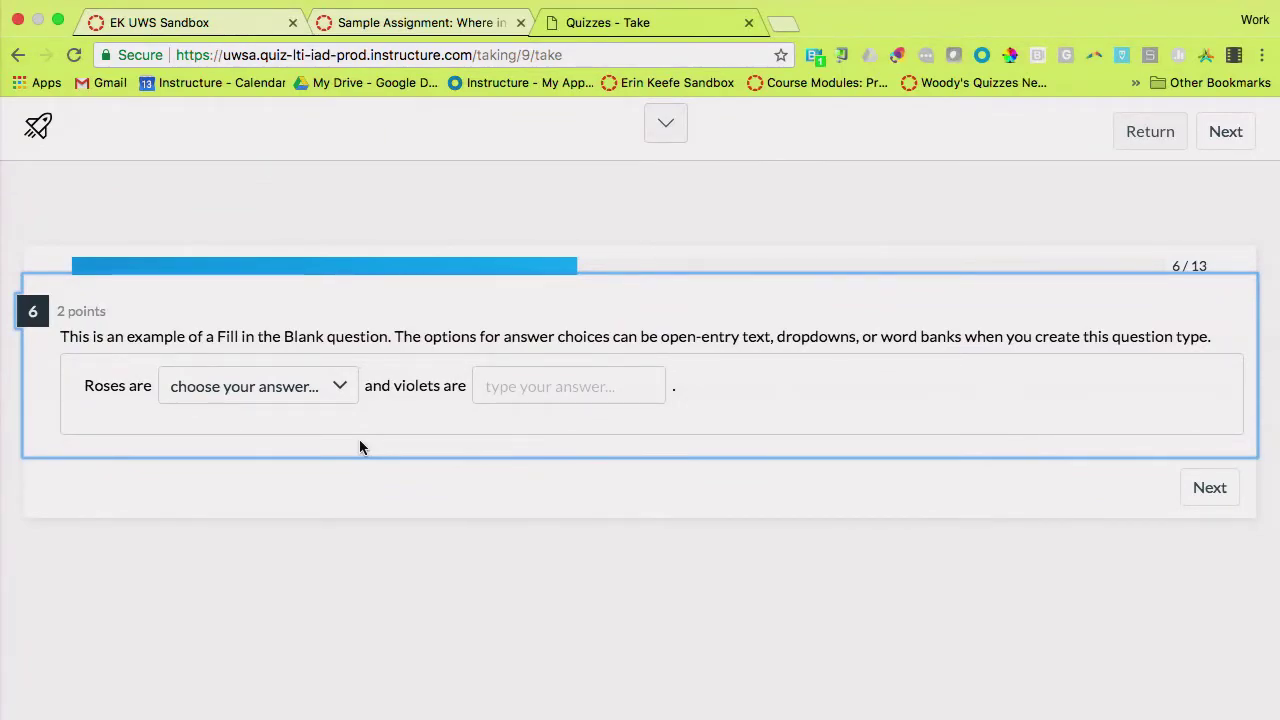
Fill question 6's blanks with red for roses and 'bl' for violets.
left_click(337, 385)
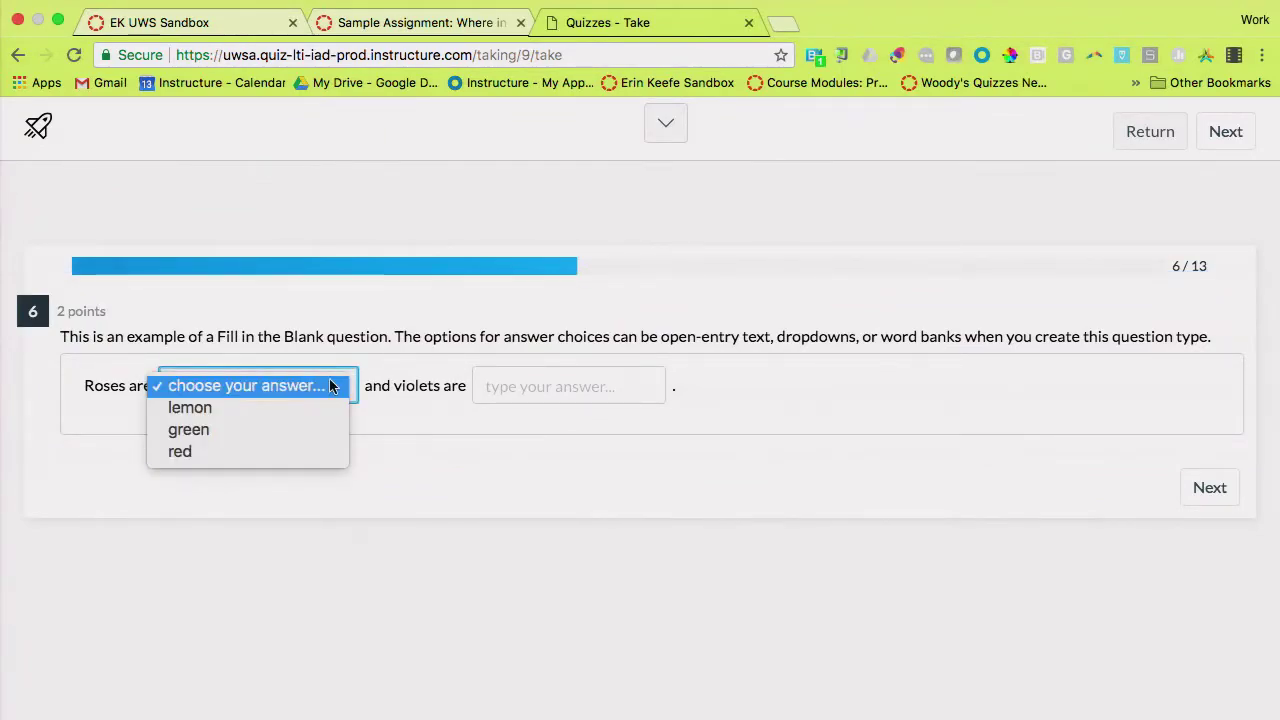
left_click(318, 454)
left_click(527, 395)
type("blue")
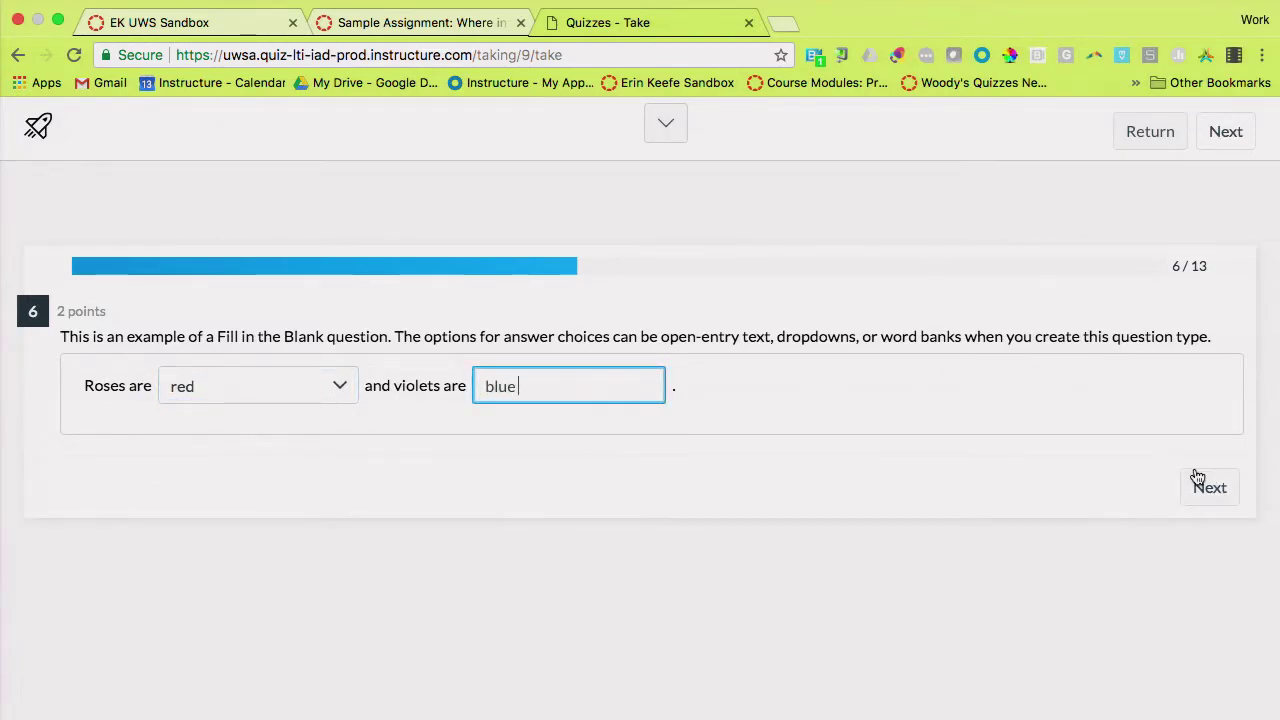
Answer question 7 True (Modules sets course flow) and move to the periodic table question.
left_click(1210, 488)
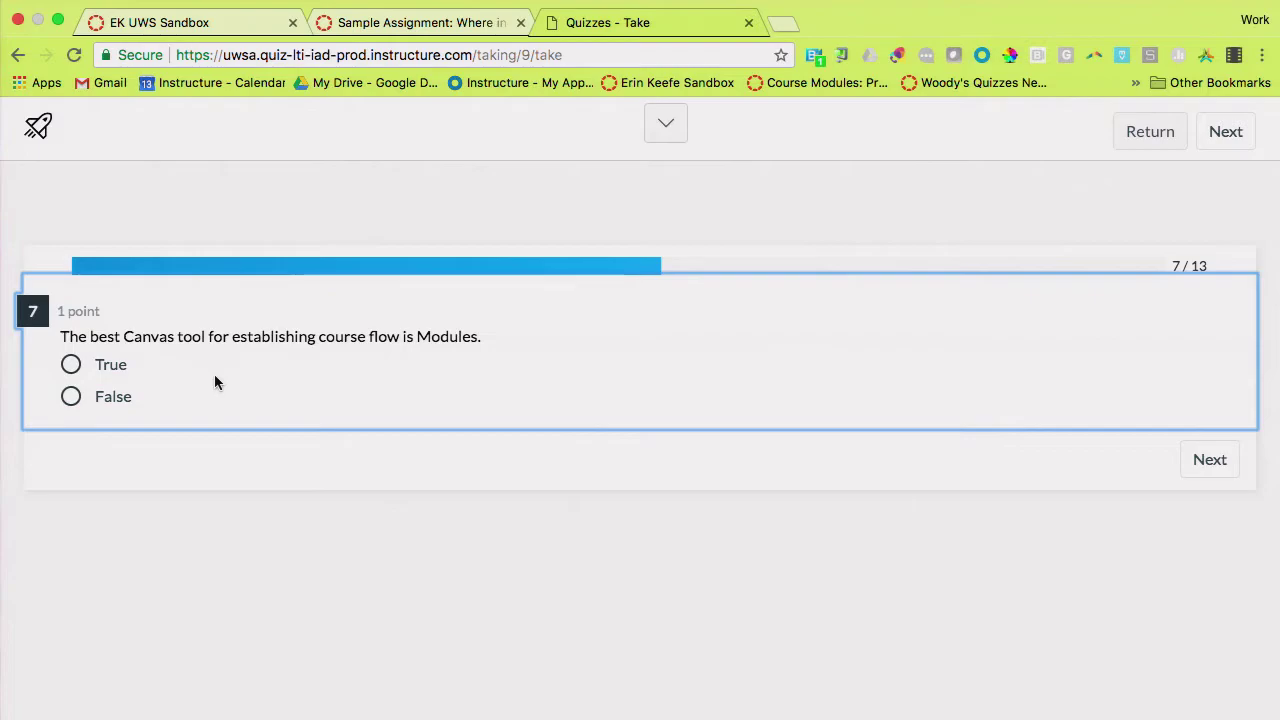
left_click(71, 365)
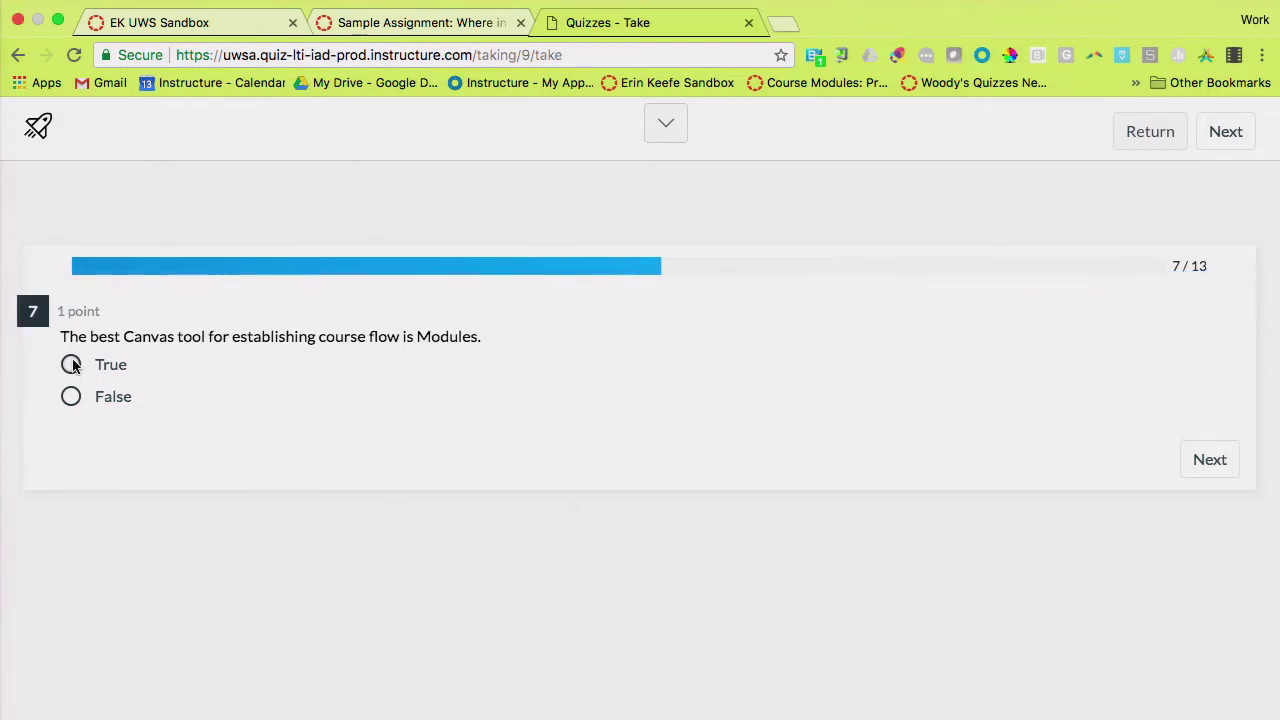
left_click(1203, 462)
Place the hotspot marker on neon (Ne) in question 8's periodic table.
scroll(903, 414, "down", 3)
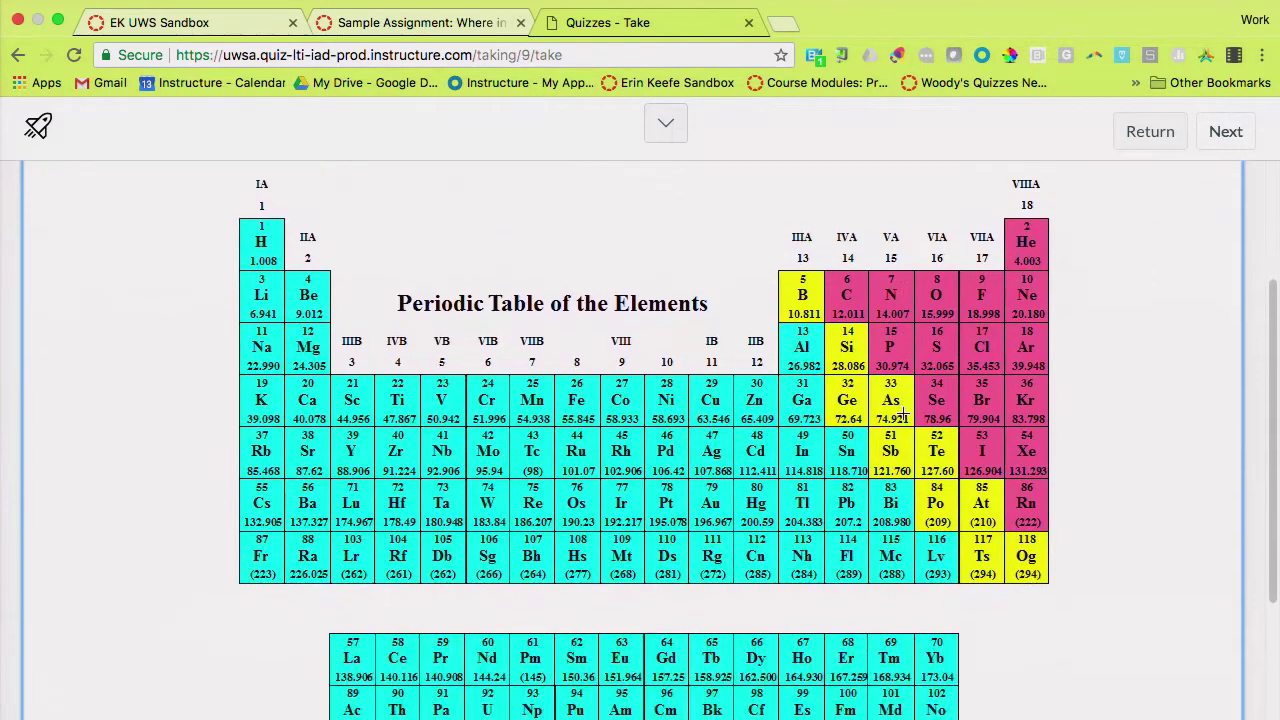
scroll(903, 414, "up", 2)
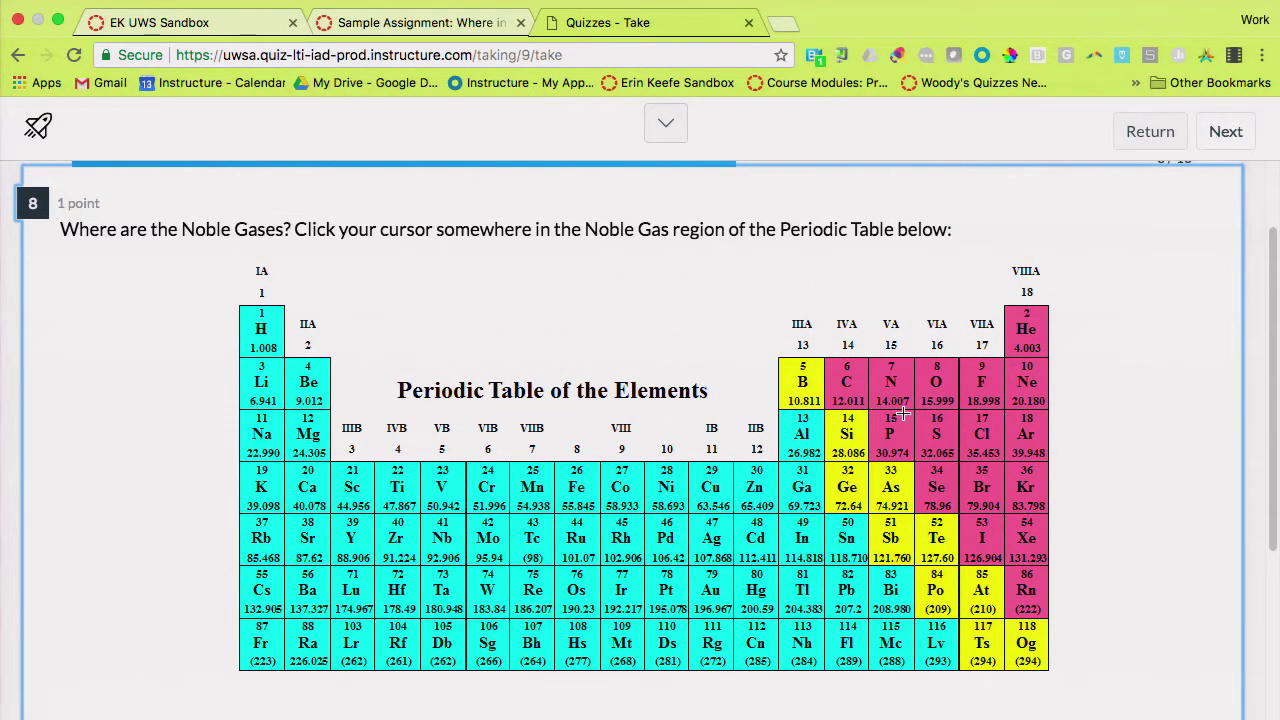
scroll(903, 414, "down", 1)
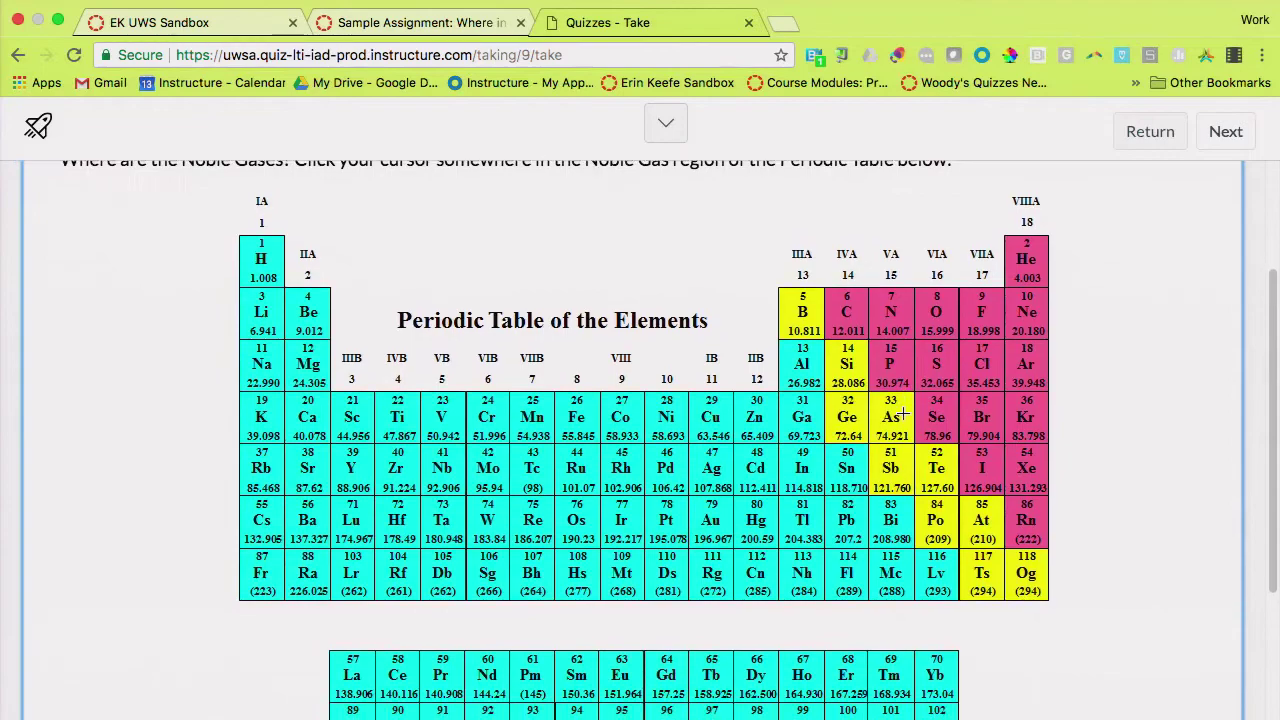
scroll(1081, 470, "down", 1)
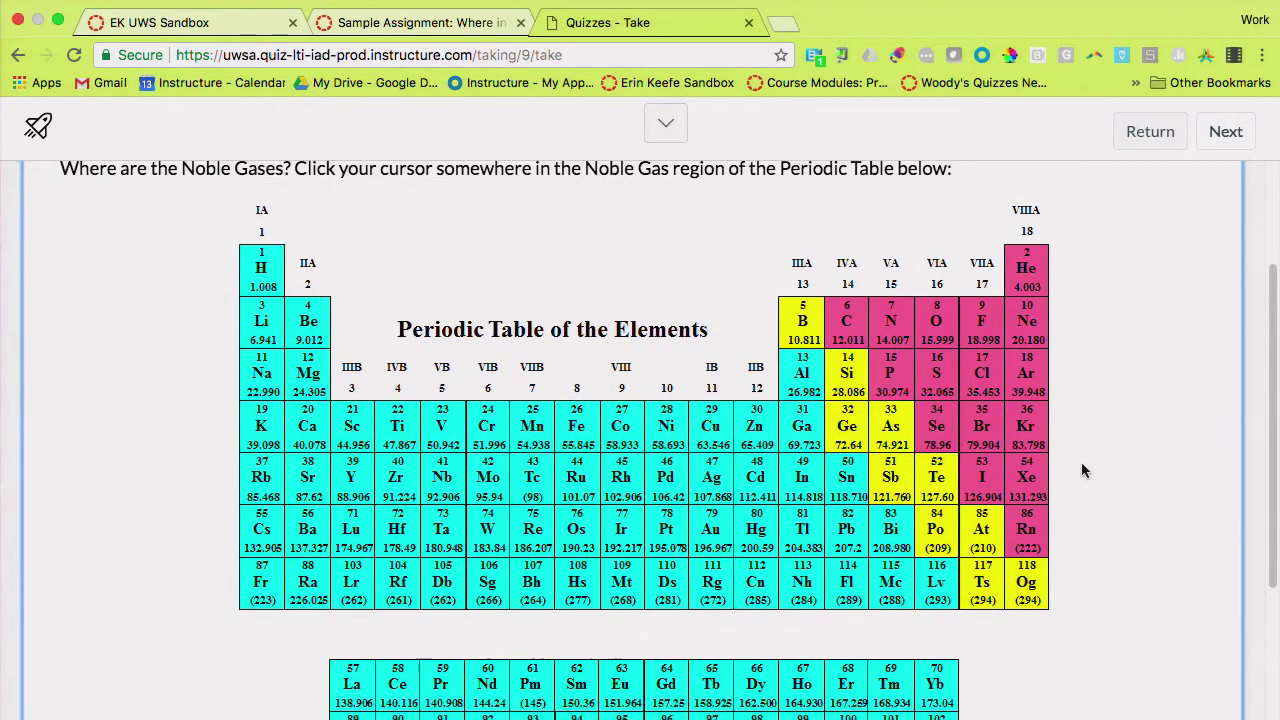
scroll(1081, 470, "down", 1)
scroll(1081, 470, "up", 2)
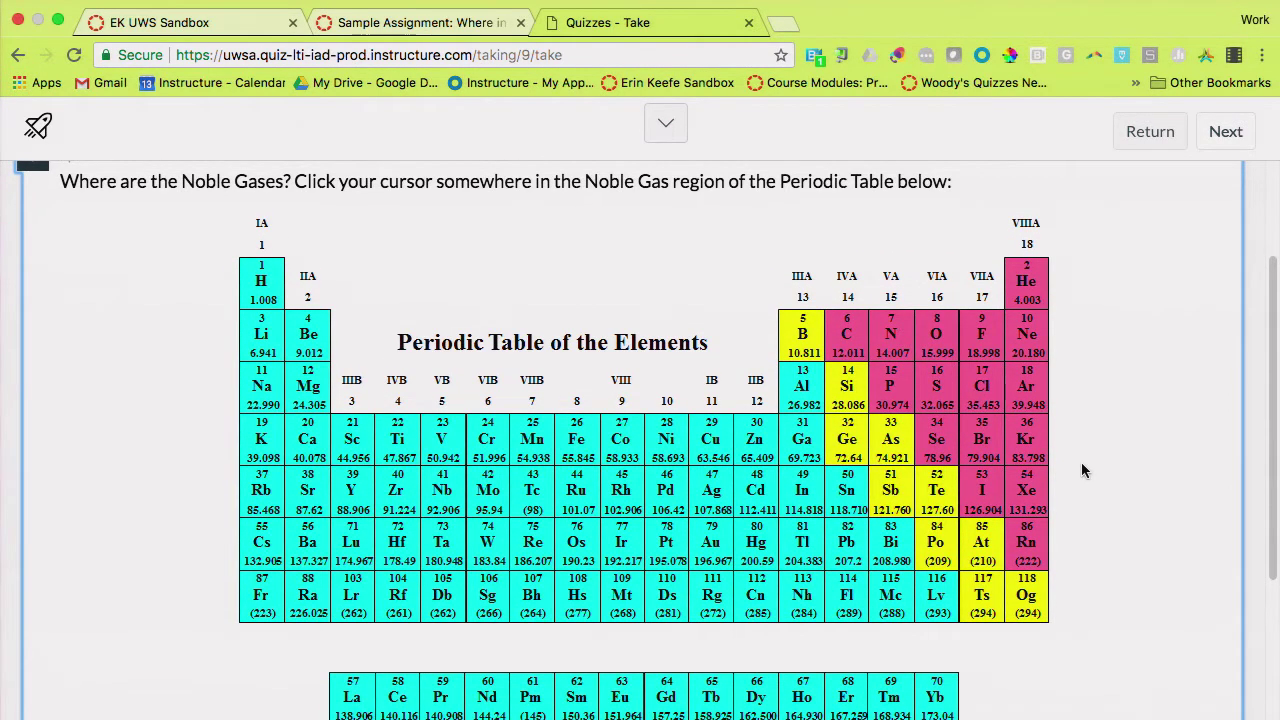
scroll(1081, 470, "down", 1)
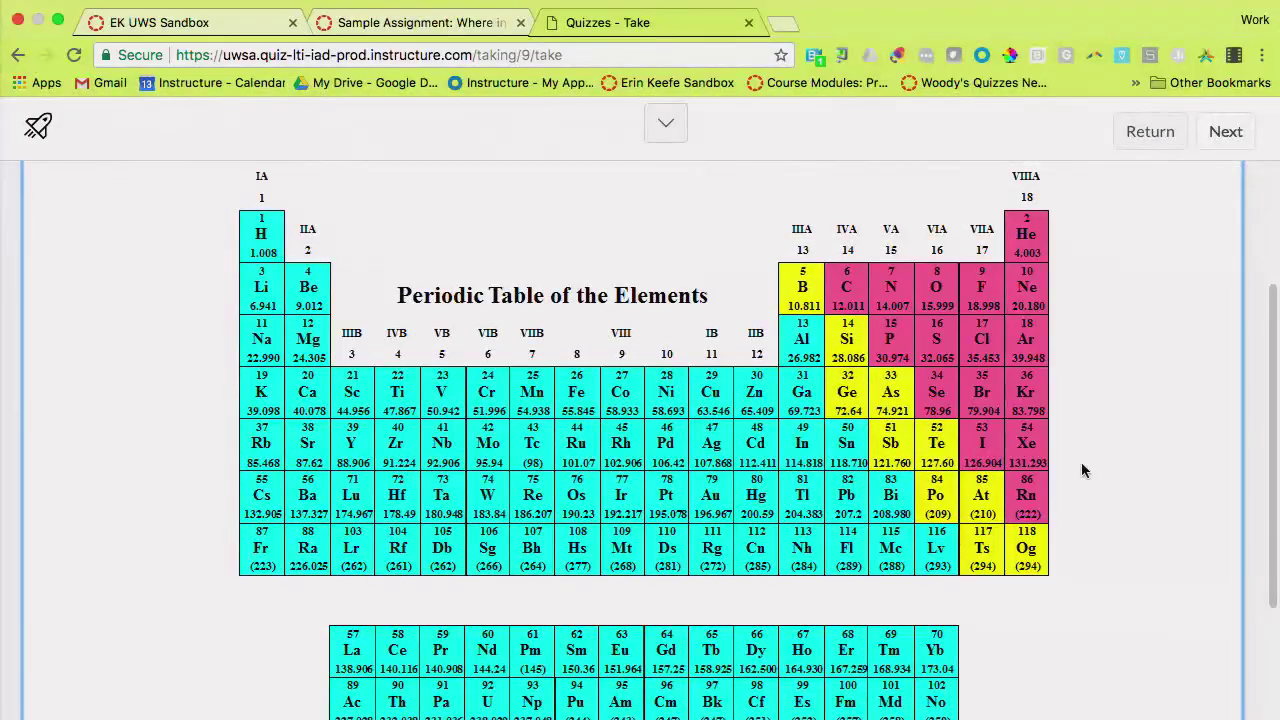
left_click(1033, 296)
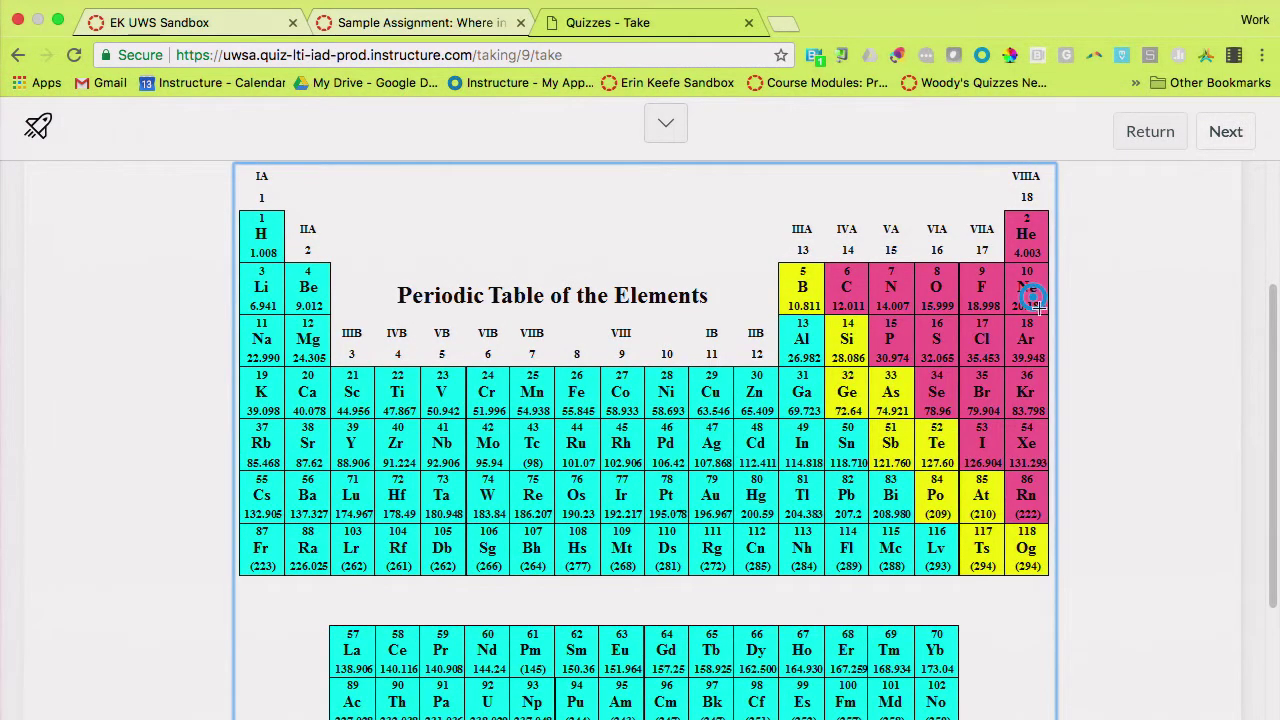
scroll(1175, 506, "down", 1)
scroll(1175, 506, "down", 1)
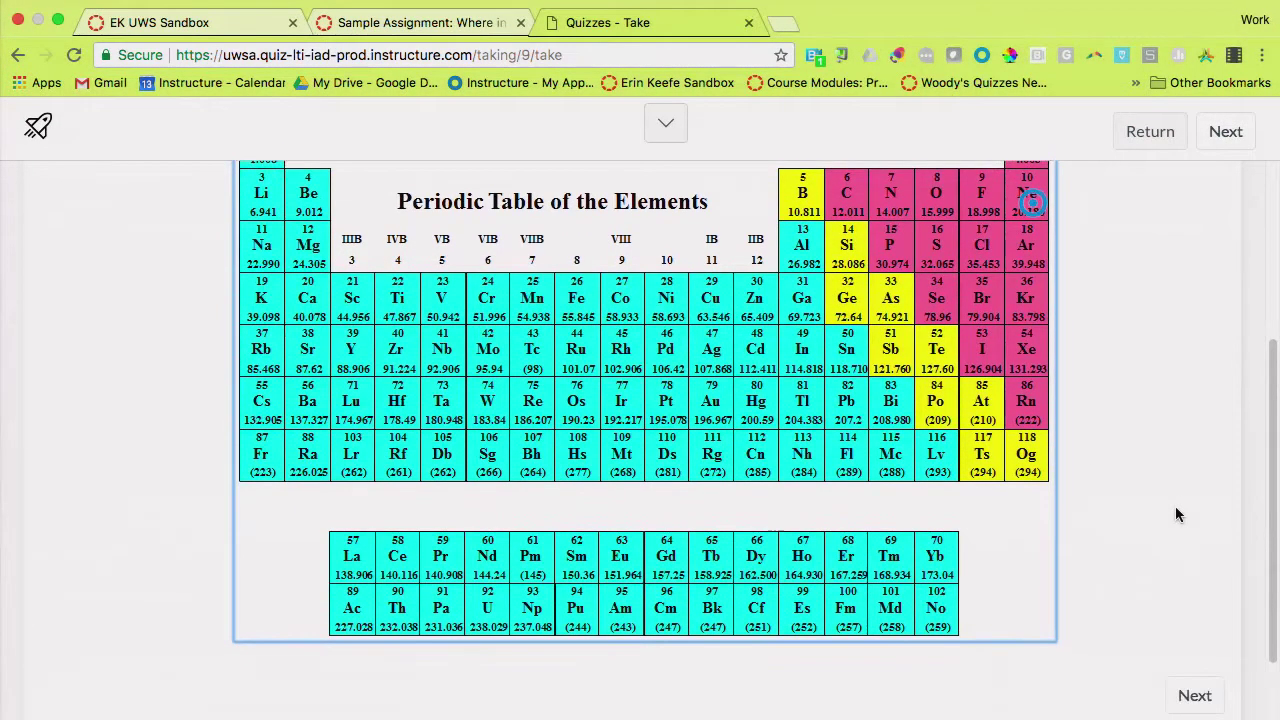
scroll(1175, 506, "up", 4)
scroll(1176, 514, "down", 2)
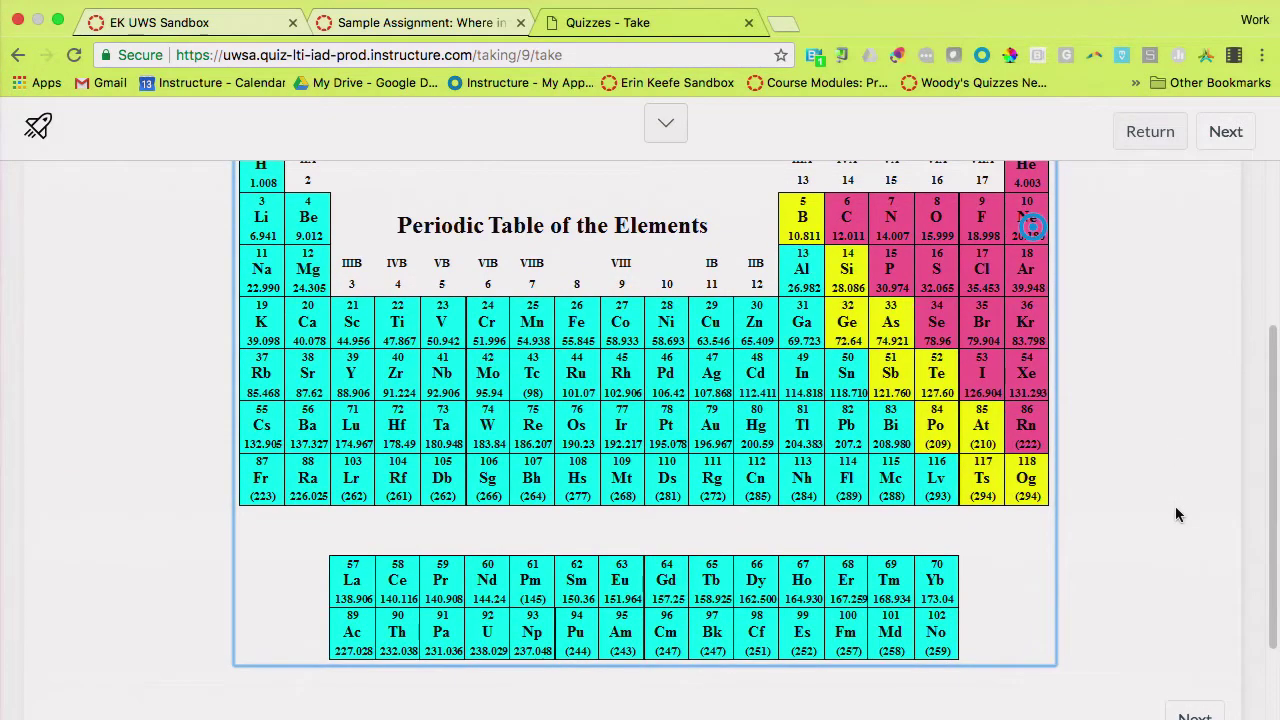
scroll(1176, 514, "down", 1)
scroll(1176, 514, "down", 1)
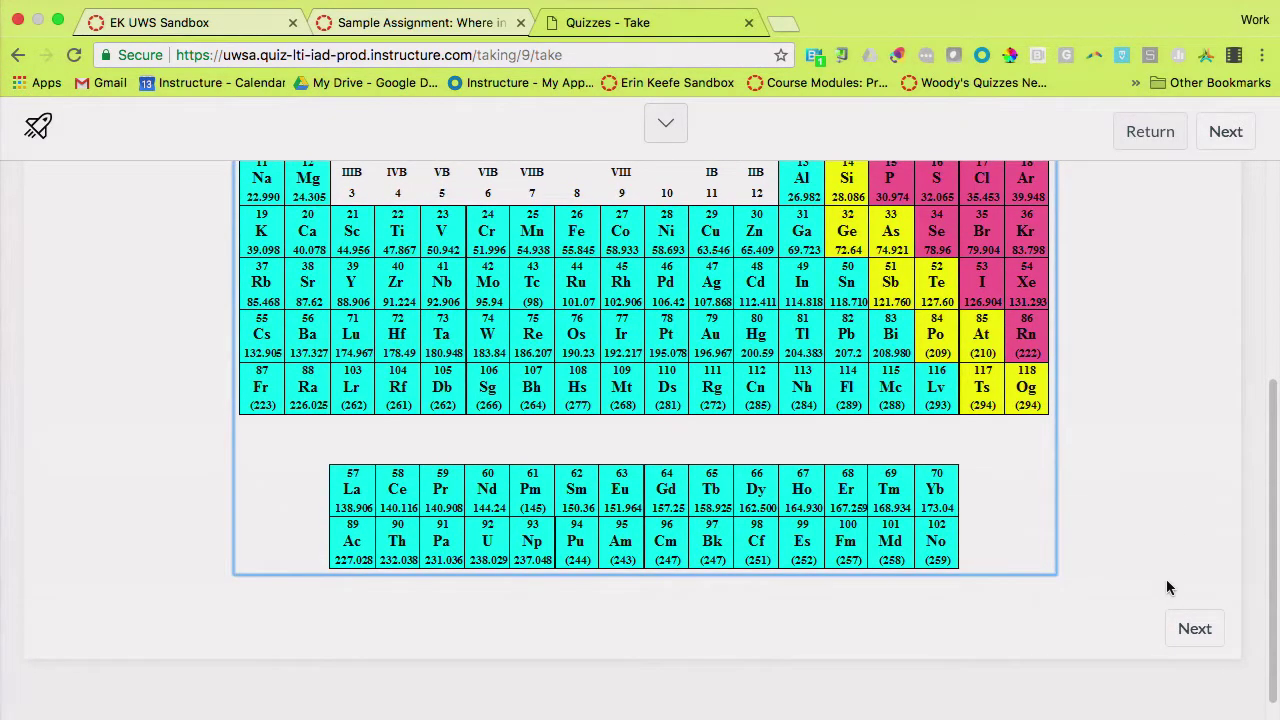
Match question 9's six descriptions as Discussions, Discussions, Calendar, Calendar, Discussions, Discussions, then advance.
left_click(1193, 611)
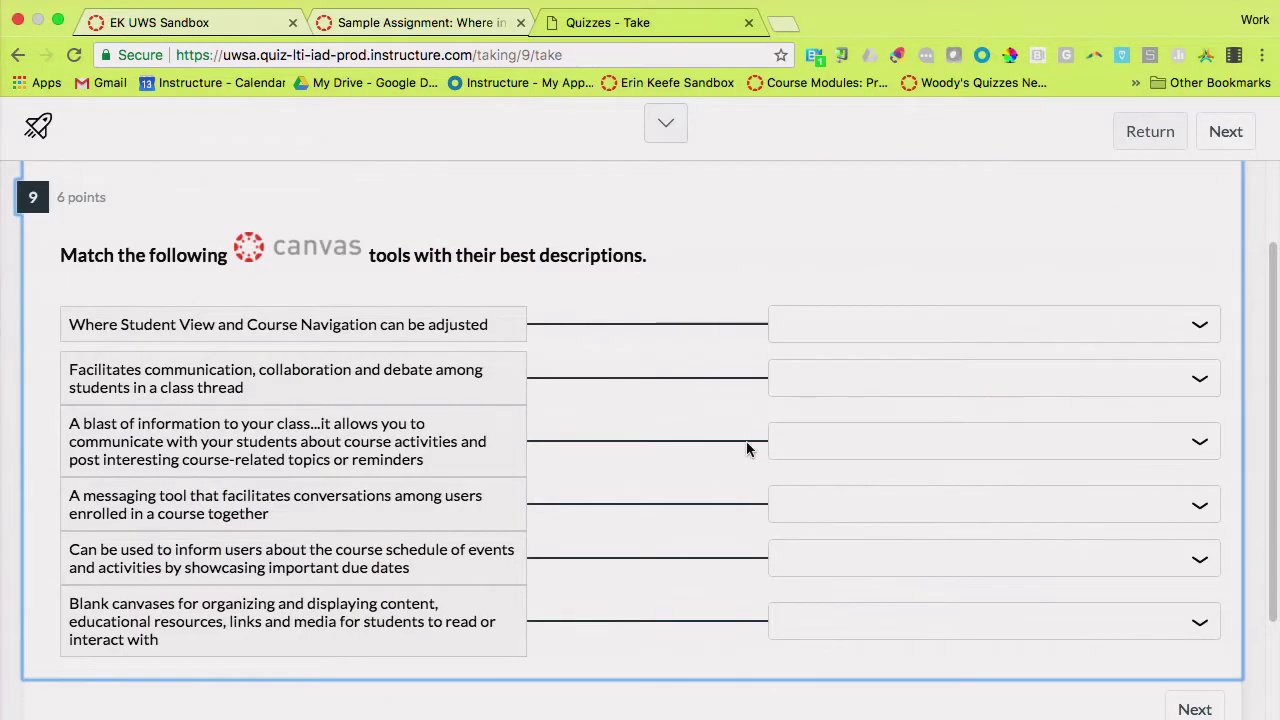
left_click(1070, 329)
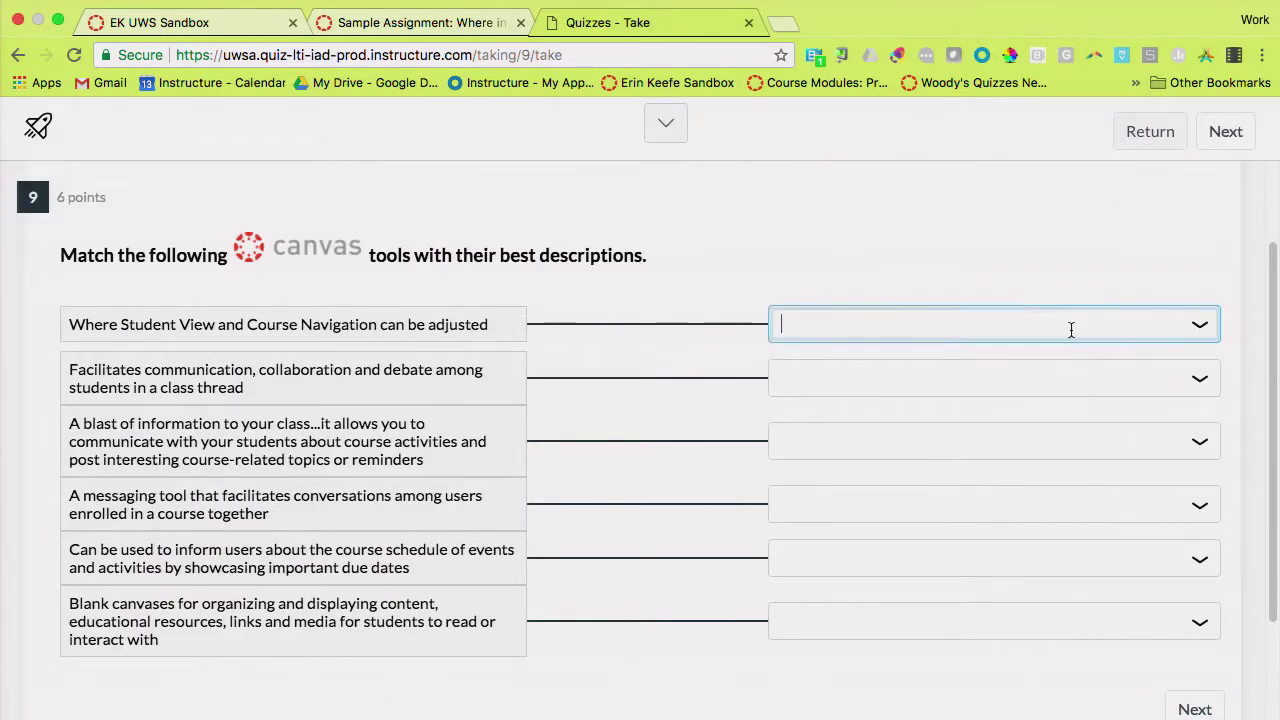
left_click(1049, 390)
left_click(1033, 375)
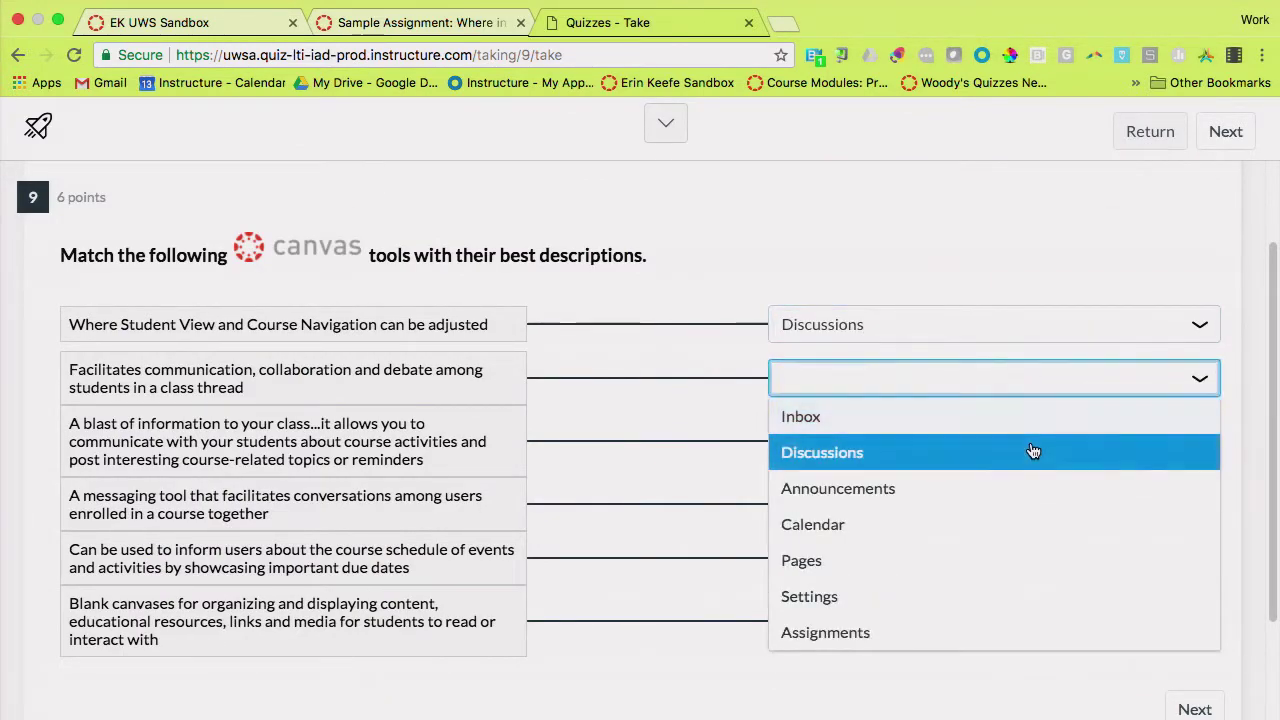
left_click(1025, 447)
left_click(1011, 588)
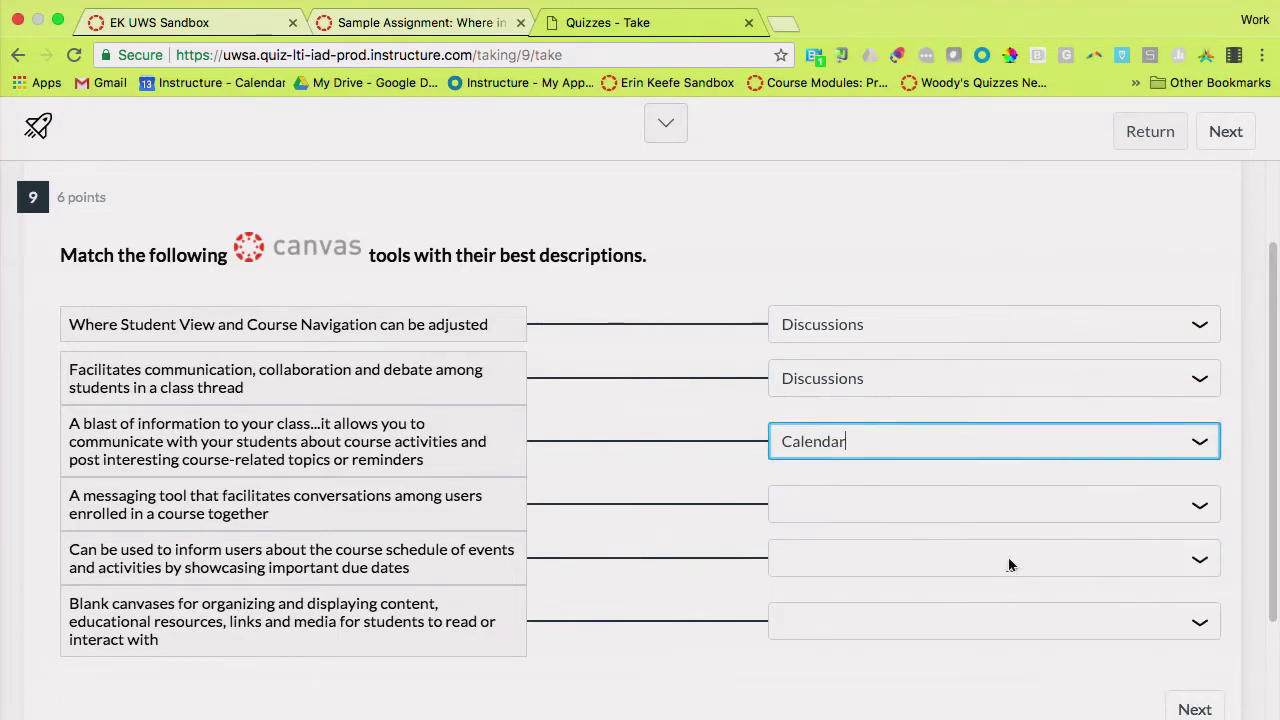
left_click(997, 510)
left_click(975, 645)
left_click(971, 558)
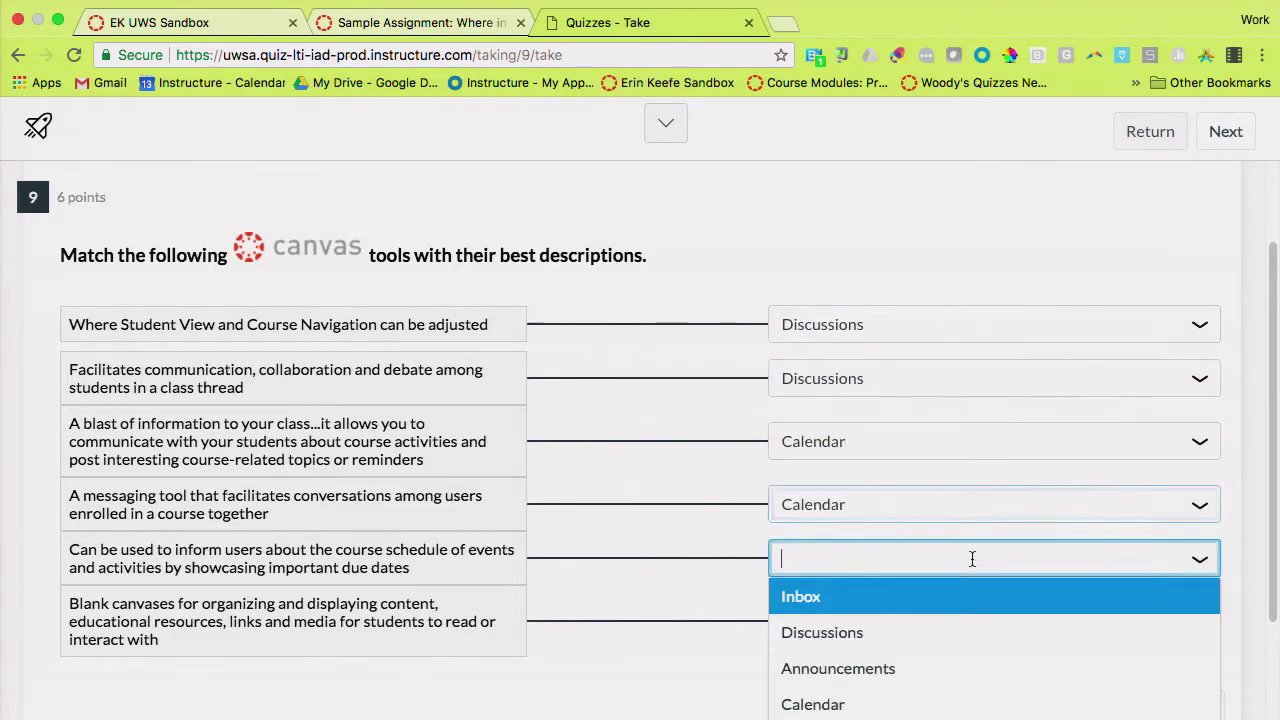
left_click(960, 632)
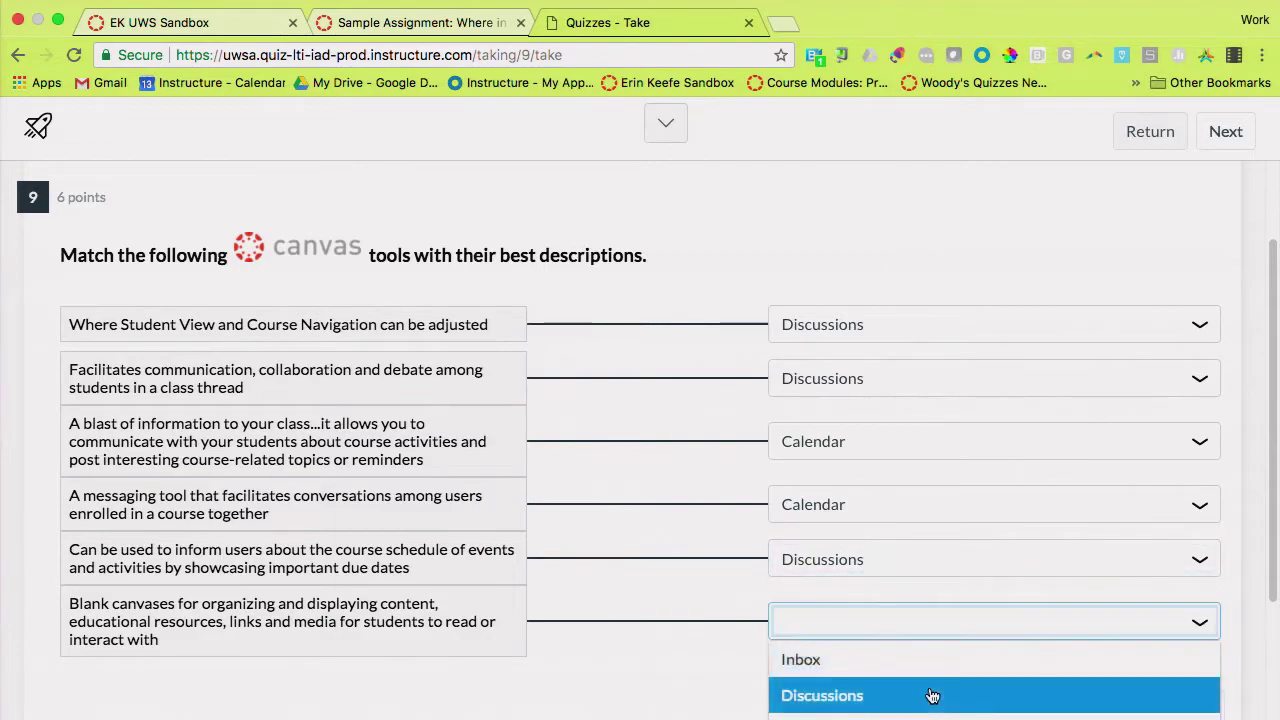
left_click(929, 693)
left_click(1193, 572)
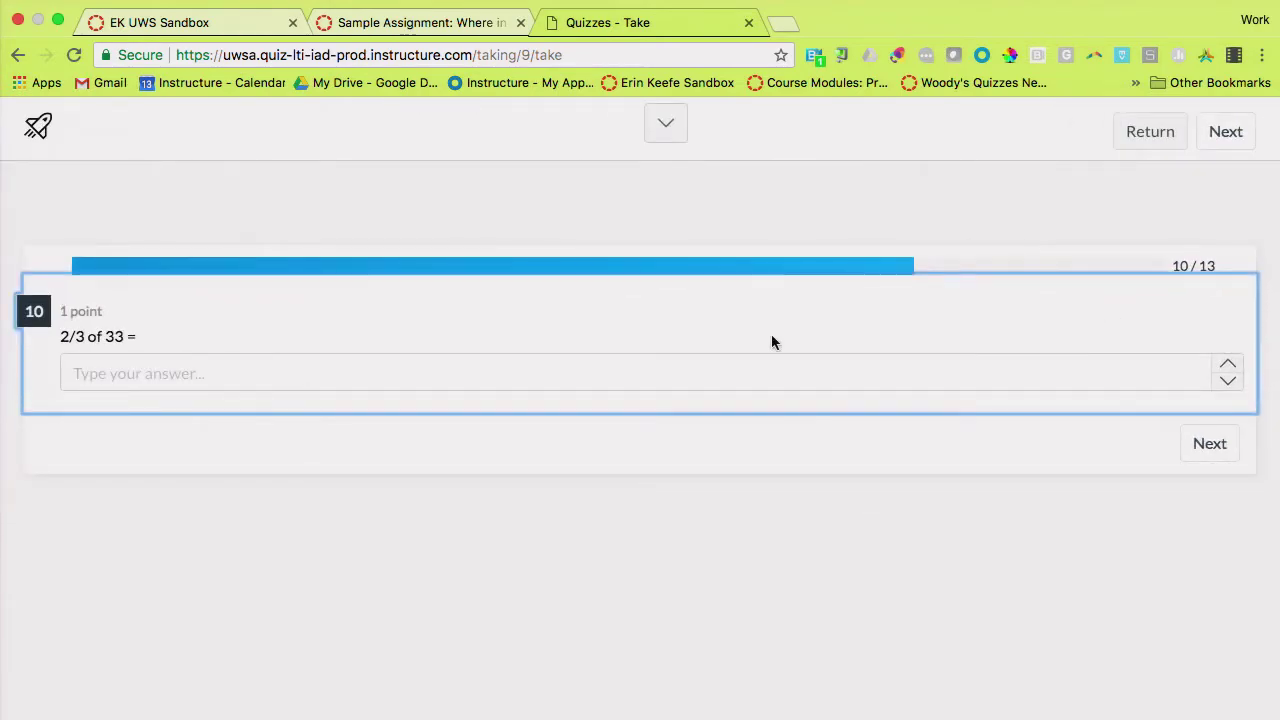
Answer question 10 (2/3 of 33) with 22.
left_click(634, 377)
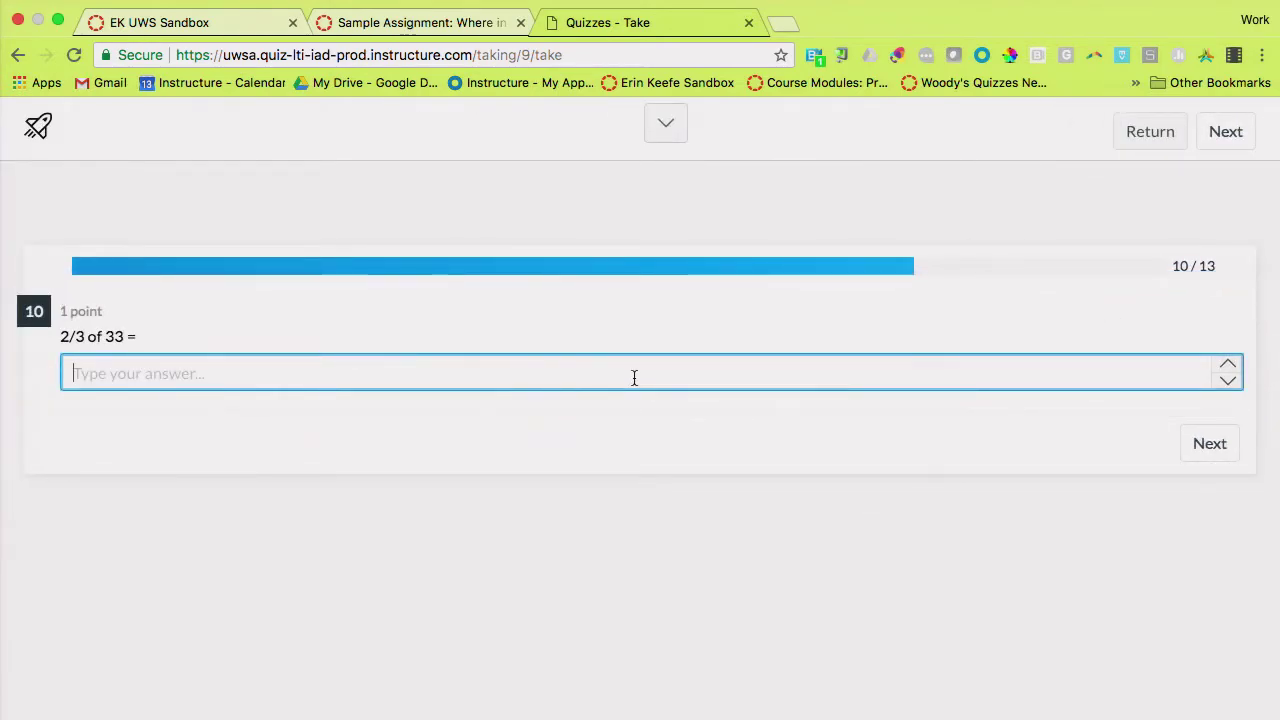
type("22")
left_click(1231, 449)
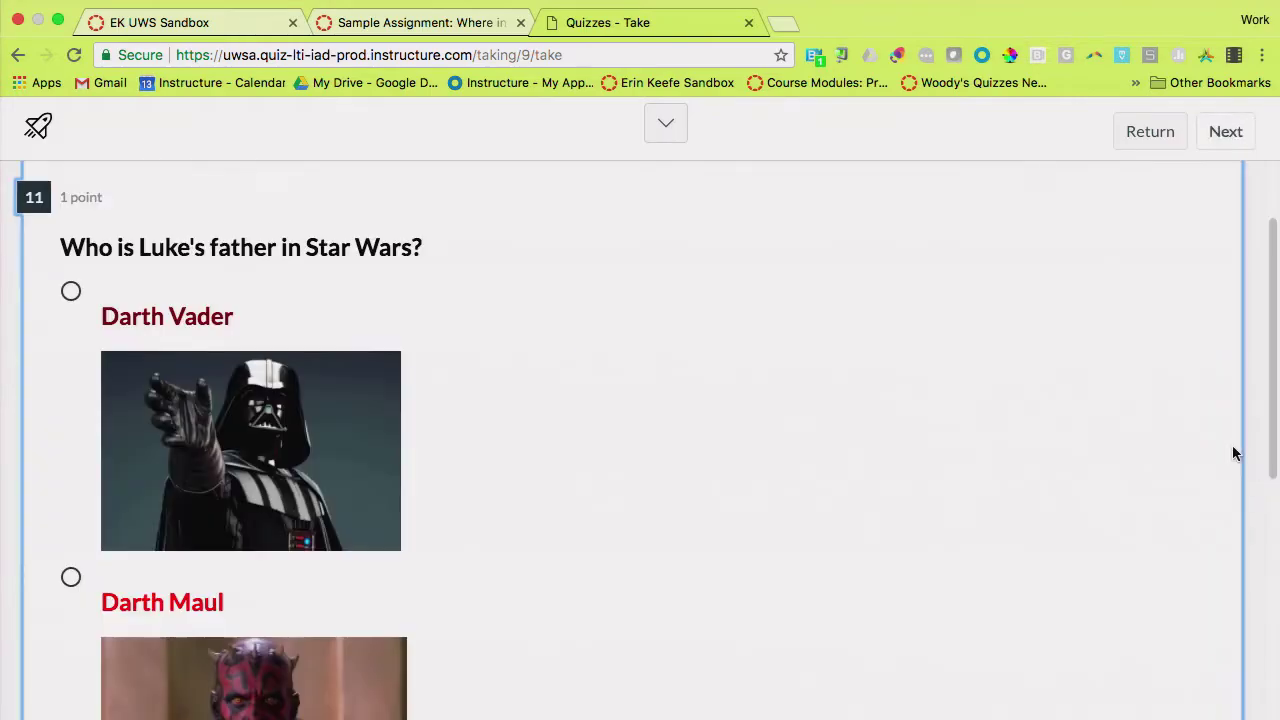
Choose Darth Vader as Luke's father for question 11 and advance to question 12.
scroll(887, 452, "down", 1)
scroll(887, 452, "down", 2)
scroll(887, 452, "up", 1)
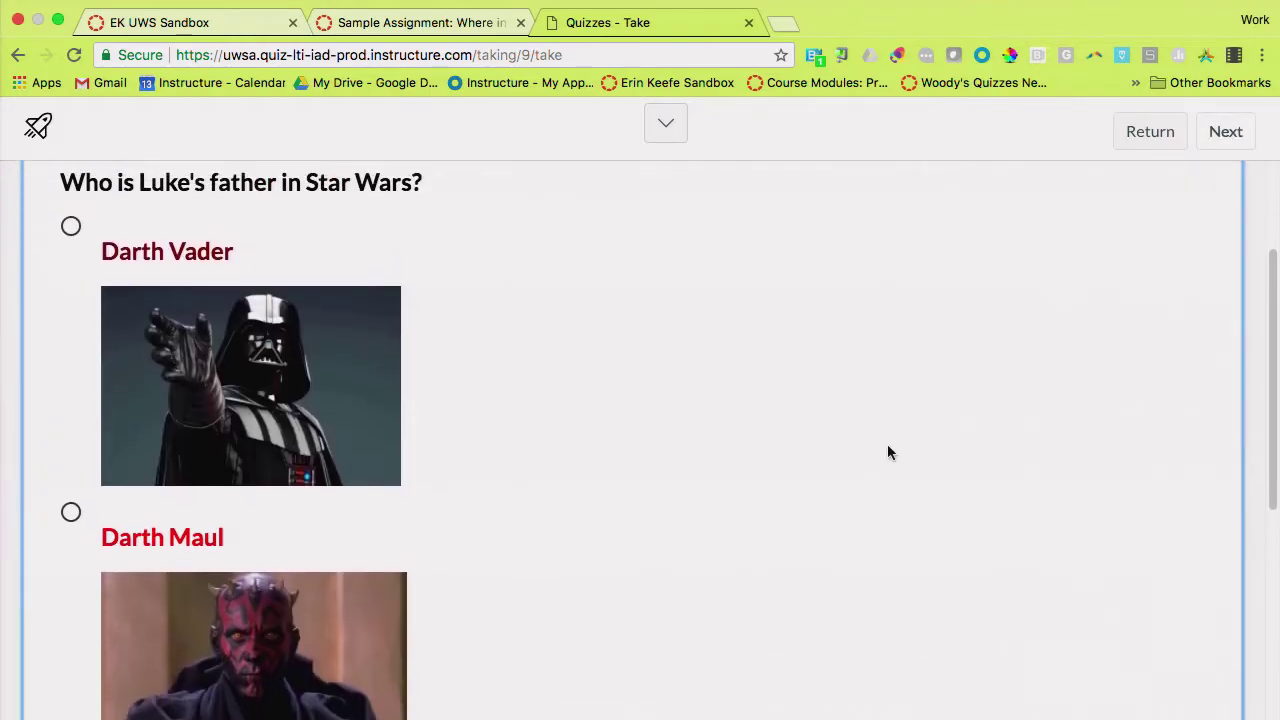
left_click(71, 219)
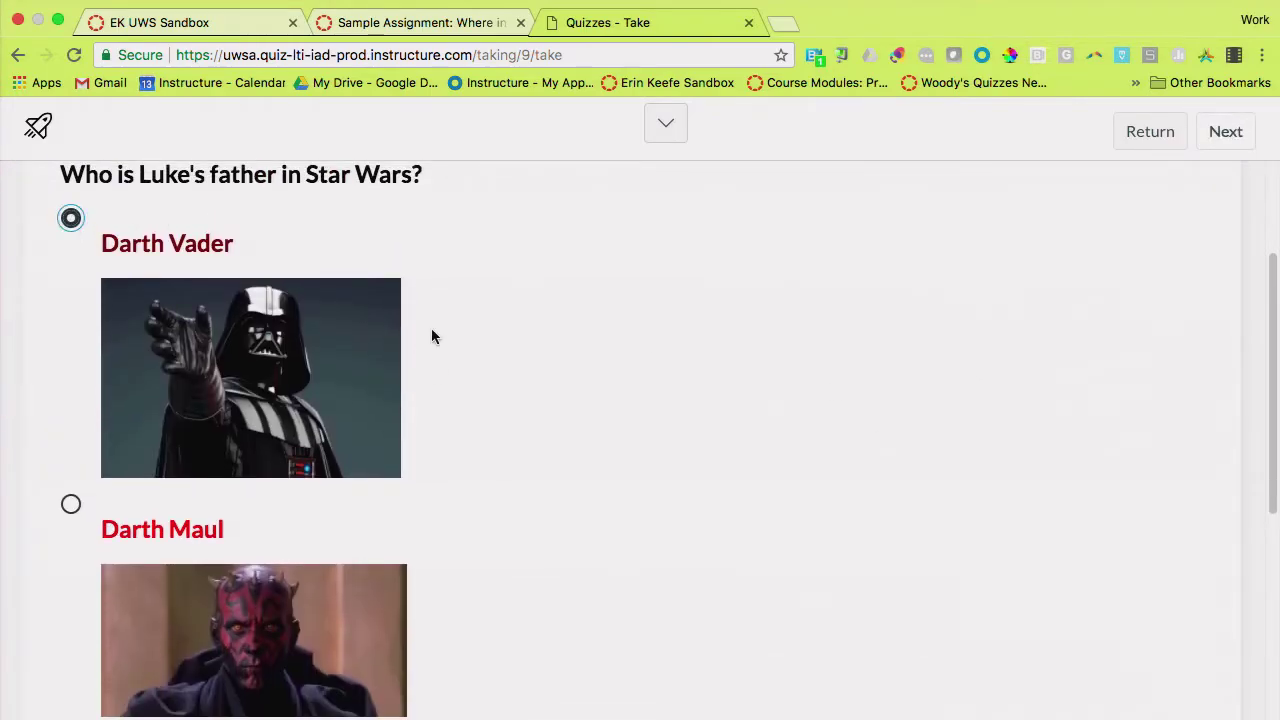
scroll(790, 510, "down", 5)
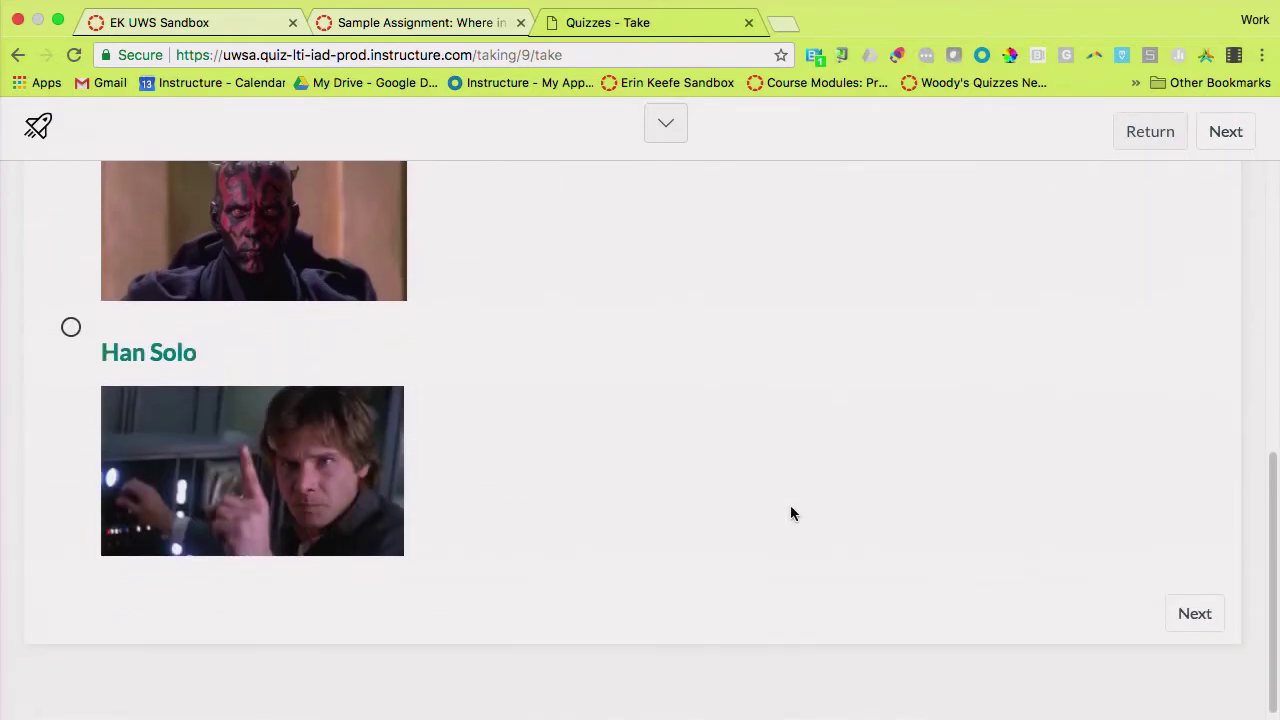
left_click(1198, 612)
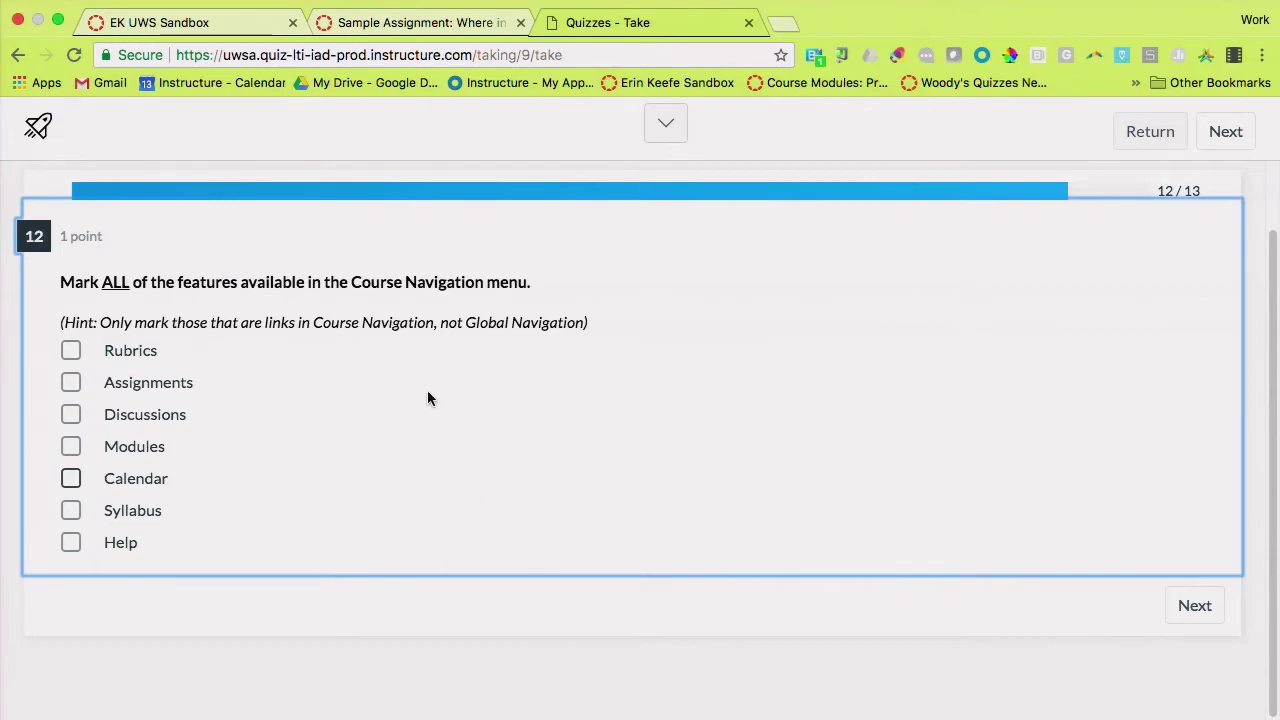
Mark Assignments and Syllabus as Course Navigation features, then go to question 13.
left_click(71, 383)
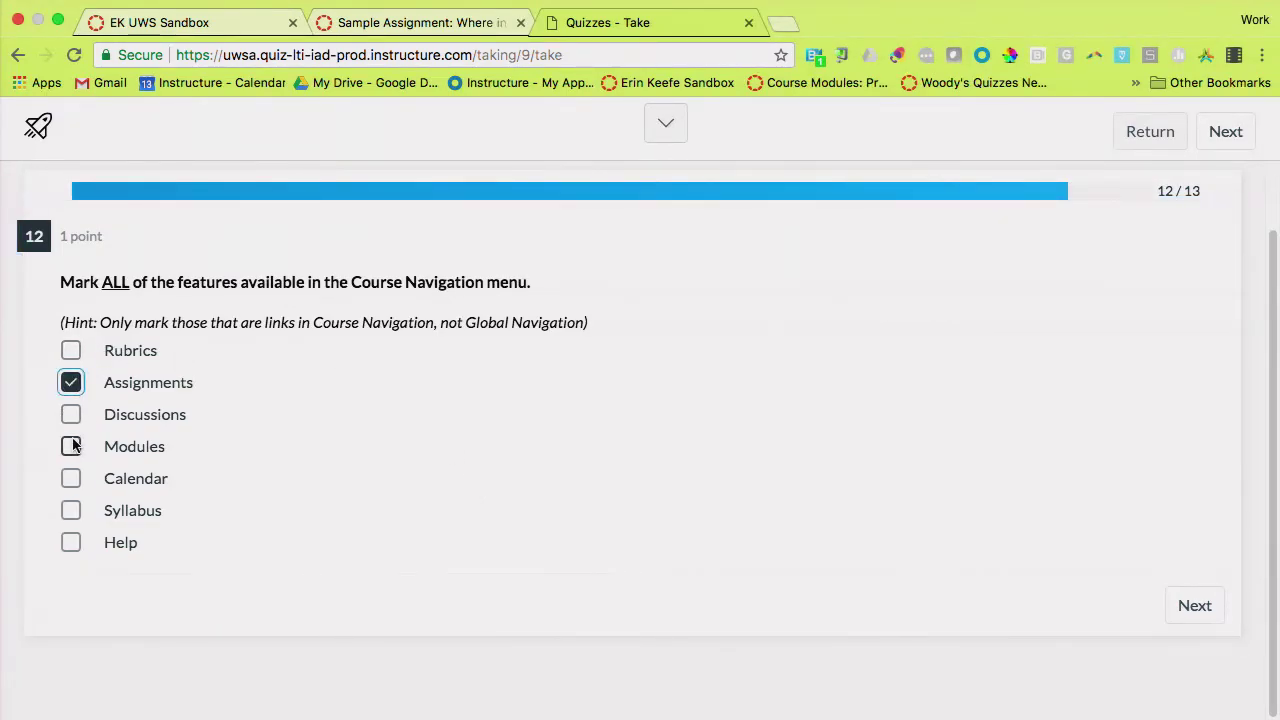
left_click(71, 511)
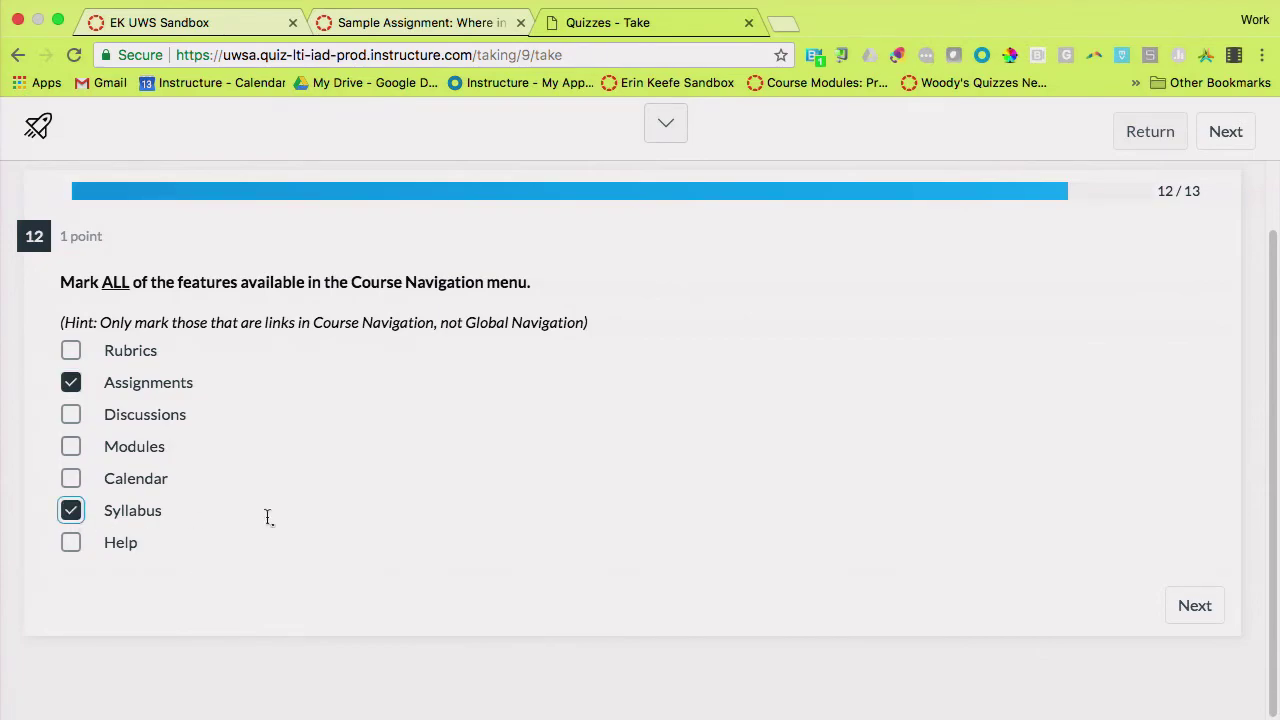
left_click(1207, 608)
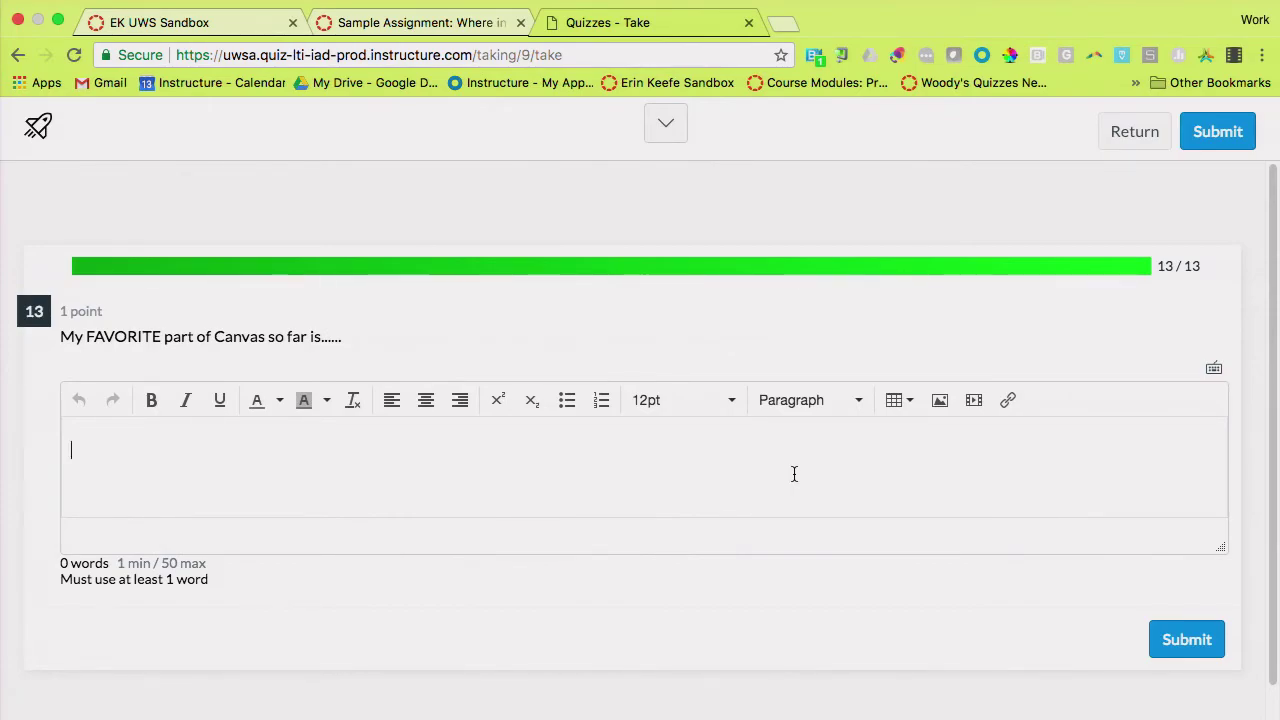
Open the rich text editor in the question 13 essay answer box.
left_click(794, 474)
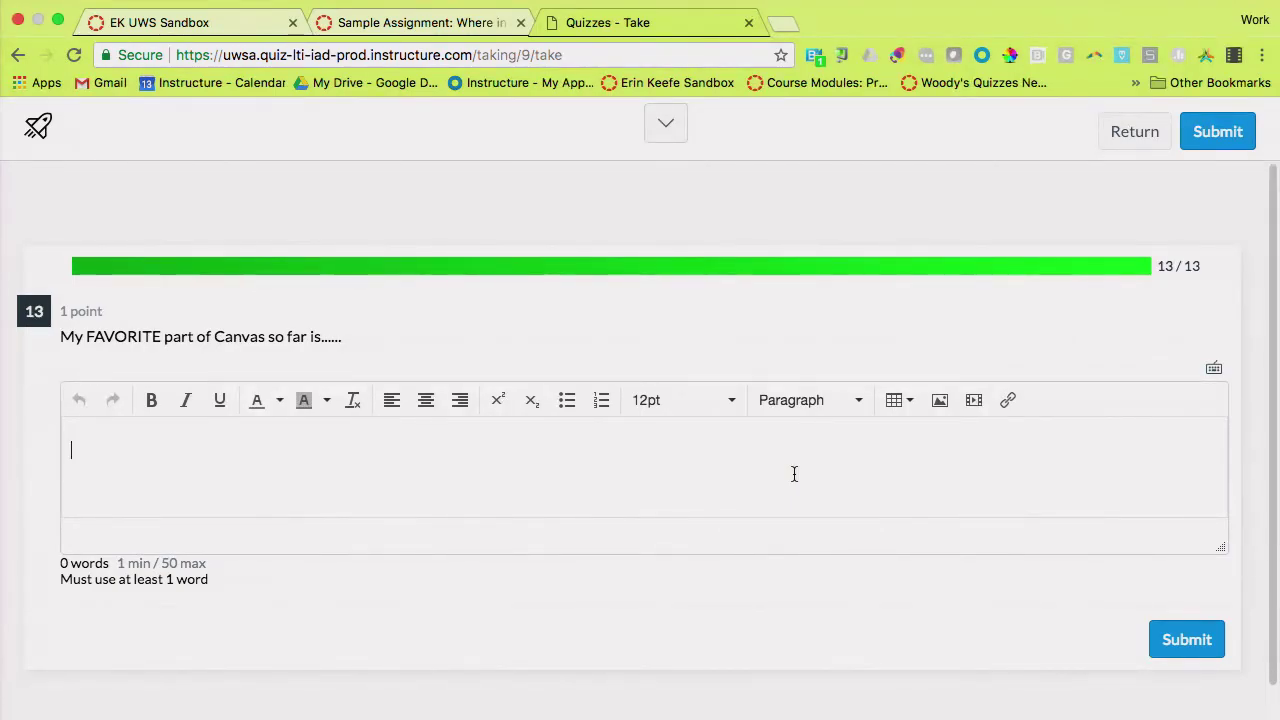